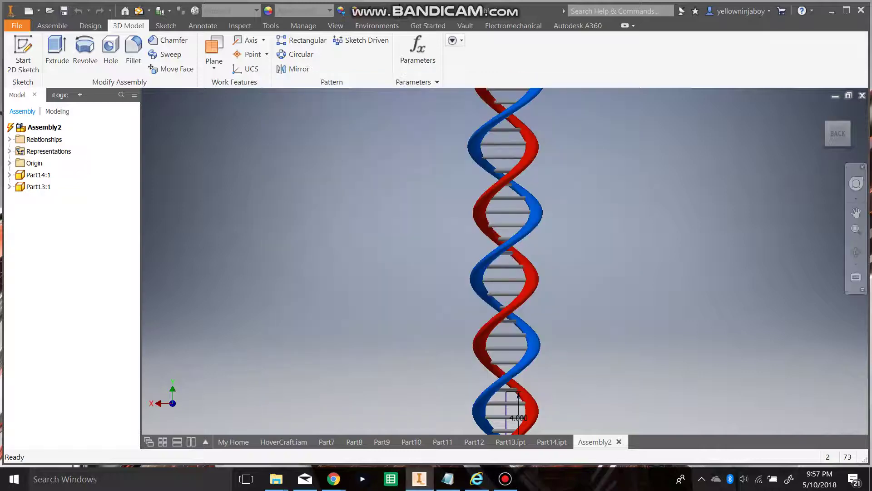
# Step: Create a new part file from the Standard.ipt template
pyautogui.scroll(3, 509, 251)
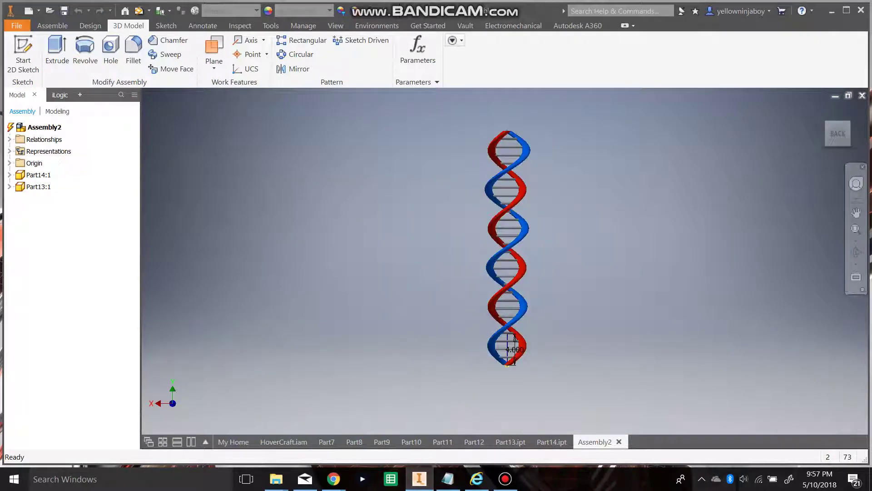
pyautogui.hotkey('alt', 'f')
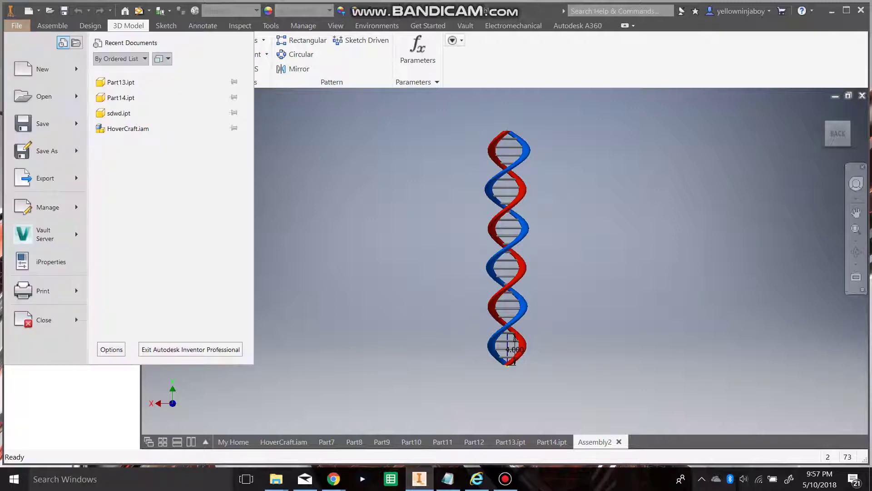
pyautogui.moveTo(42, 69)
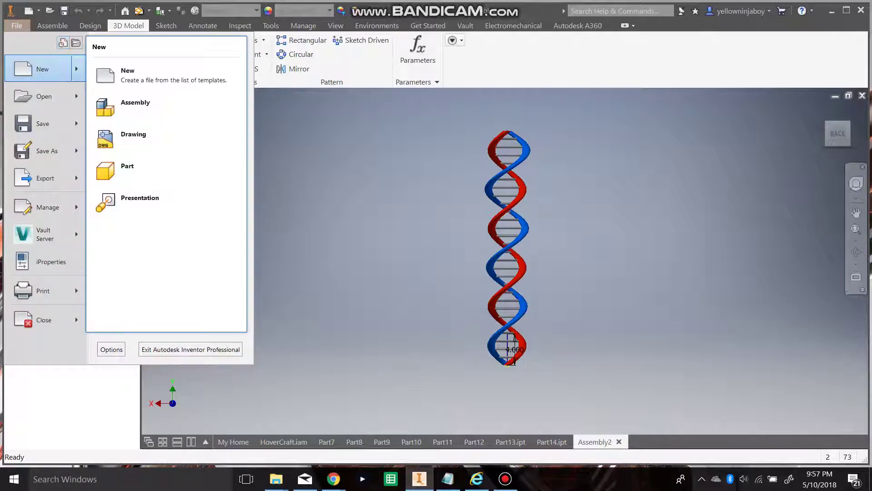
pyautogui.press('Return')
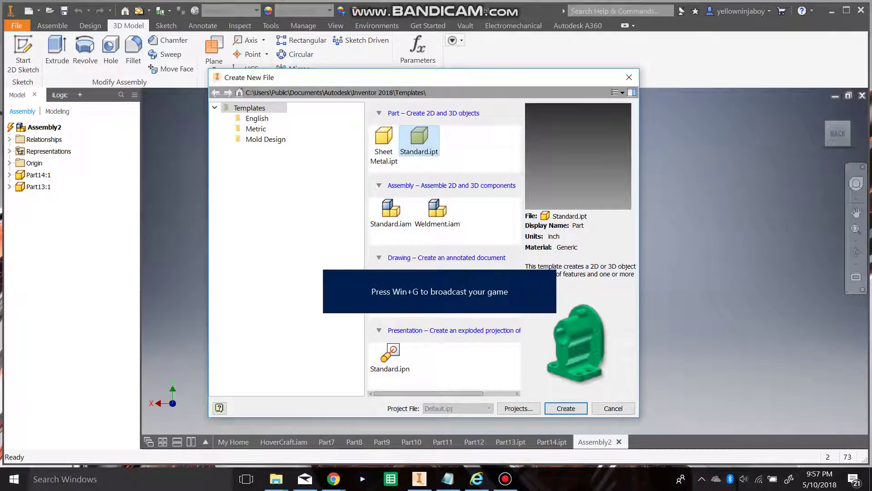
pyautogui.press('Return')
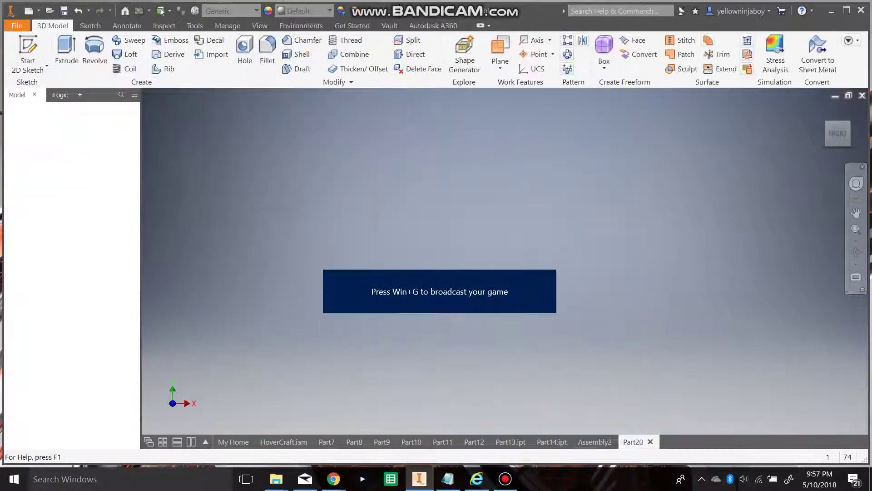
# Step: Start a sketch on the XZ plane and draw a 4 in line from the origin along the negative X axis
pyautogui.press('Return')
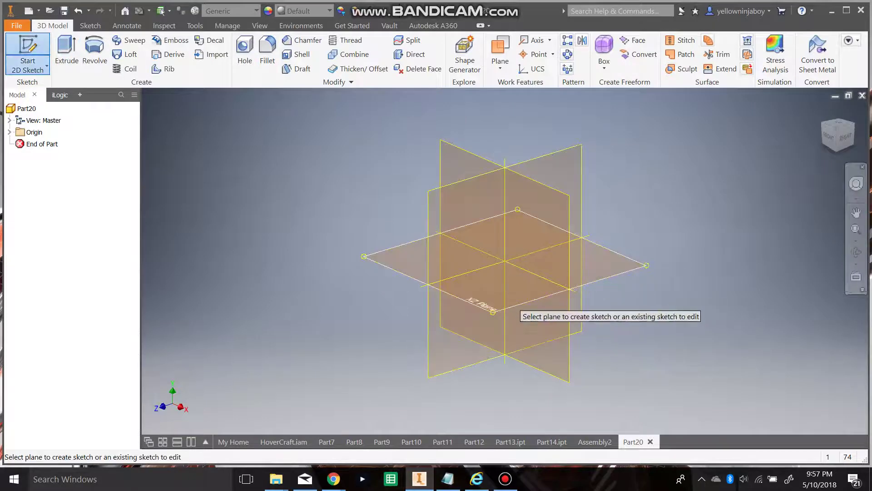
pyautogui.click(516, 303)
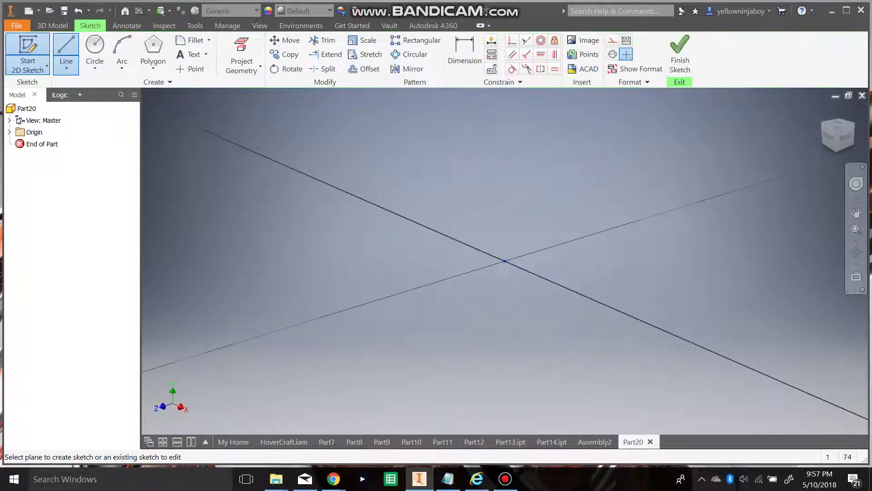
pyautogui.click(505, 261)
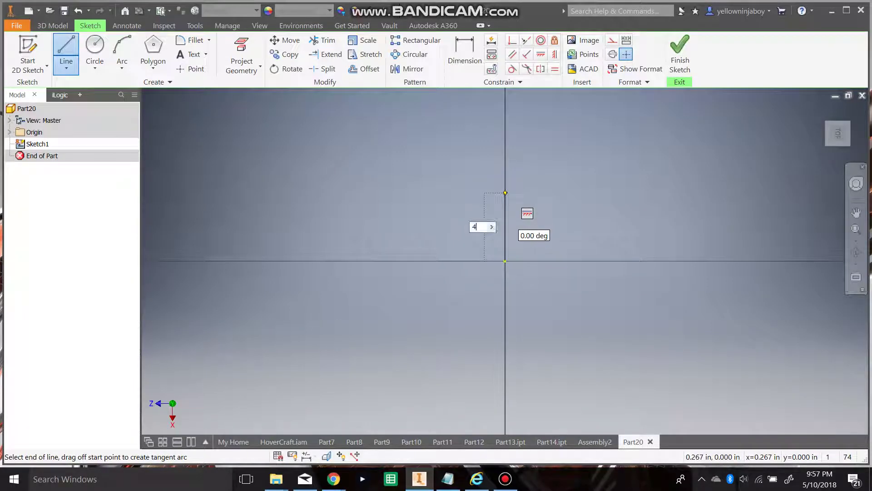
pyautogui.write('4')
pyautogui.press('Return')
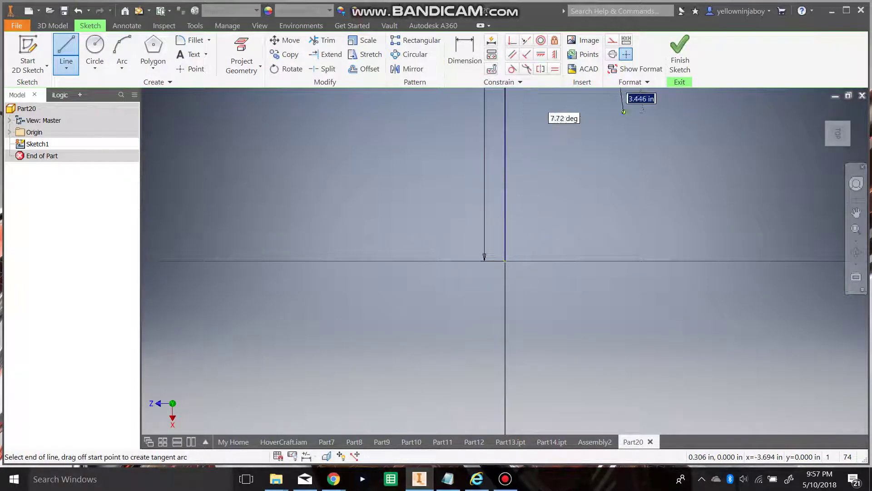
# Step: Draw a 1 in diameter circle centred on the far end of the 4 in line and finish the sketch
pyautogui.scroll(4, 574, 207)
pyautogui.click(94, 52)
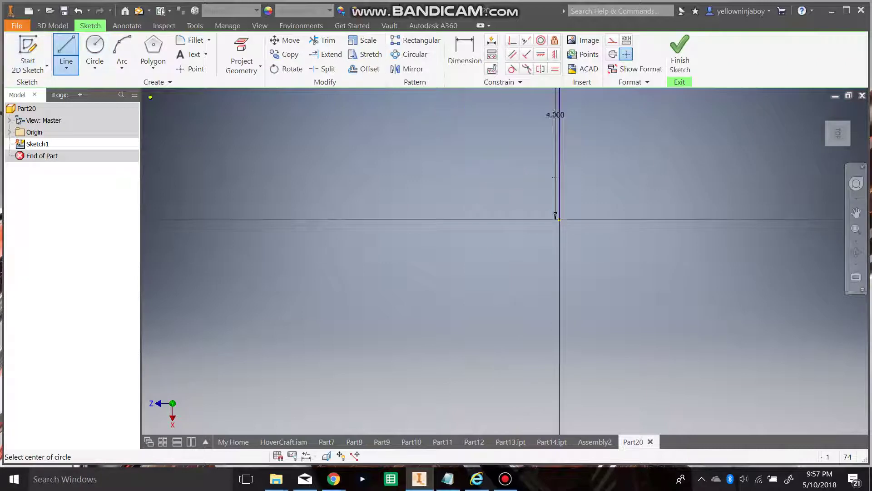
pyautogui.scroll(4, 362, 286)
pyautogui.scroll(5, 397, 206)
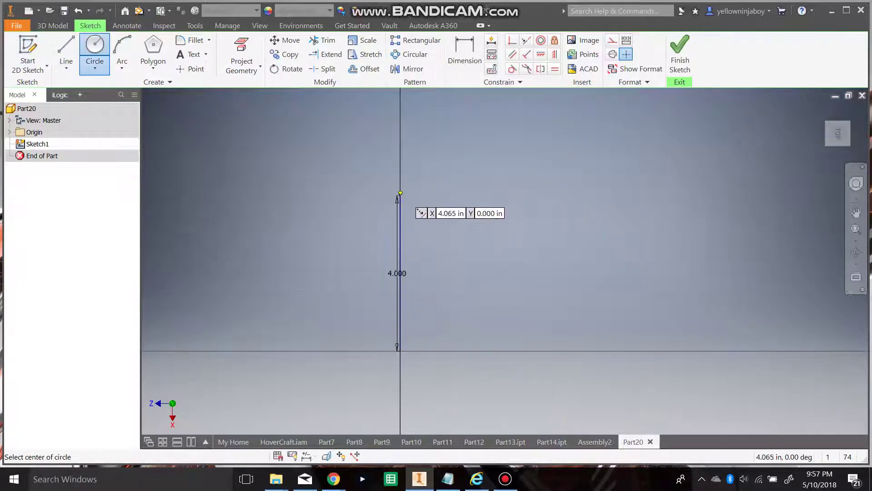
pyautogui.click(401, 195)
pyautogui.press('Escape')
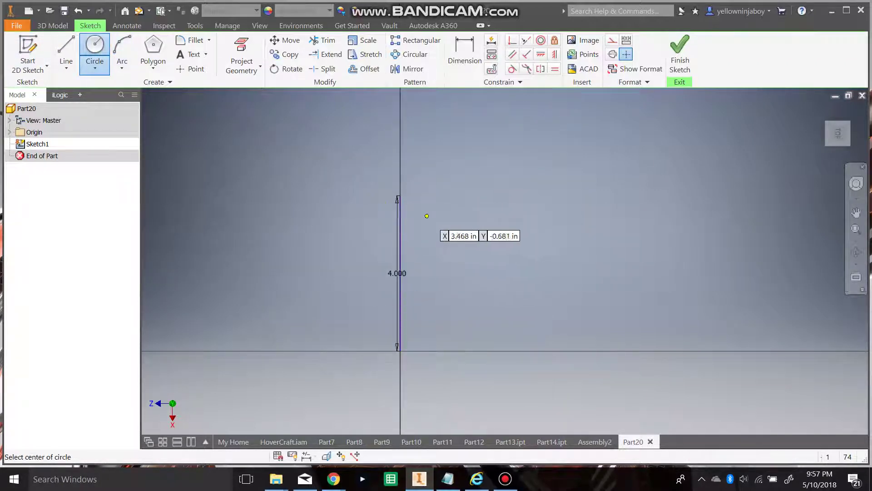
pyautogui.click(400, 195)
pyautogui.write('1')
pyautogui.press('Return')
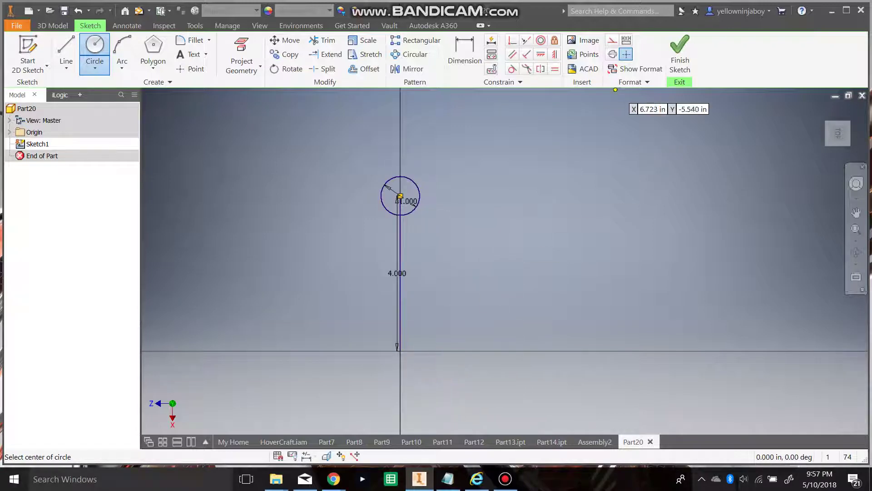
pyautogui.click(680, 53)
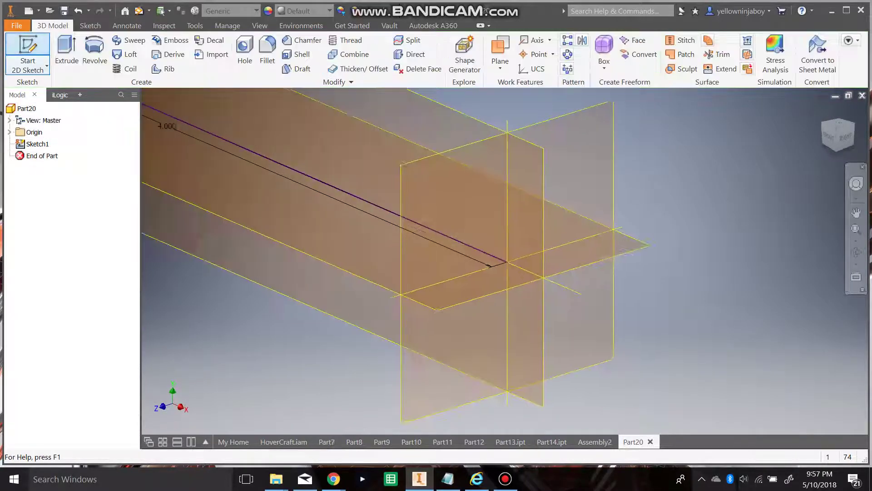
# Step: Create a second sketch on the XZ plane with a 1 in diameter circle centred on the origin
pyautogui.press('s')
pyautogui.click(549, 322)
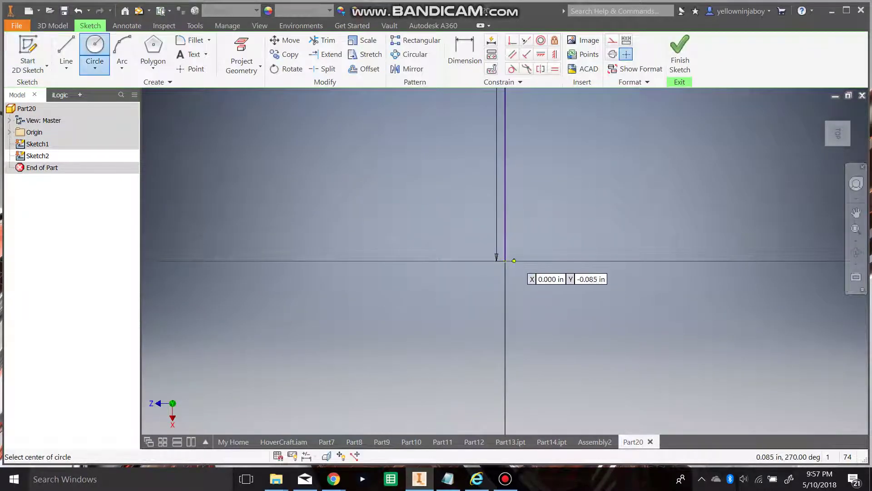
pyautogui.click(505, 260)
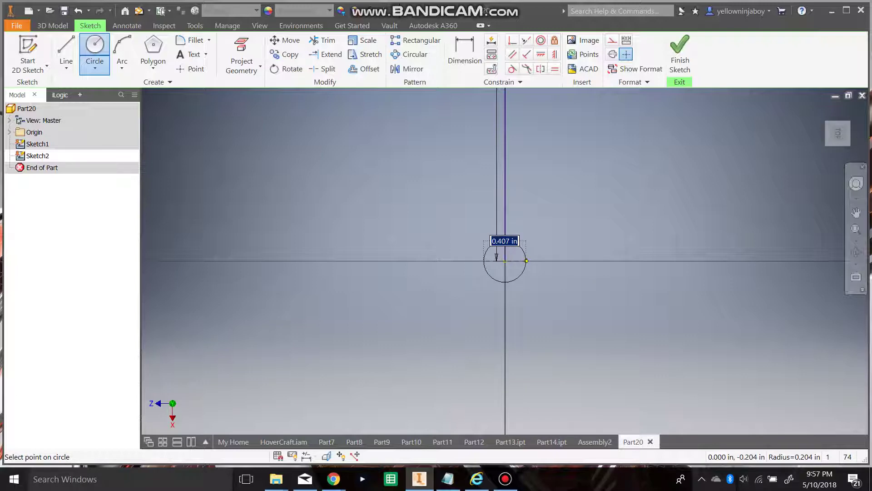
pyautogui.write('1')
pyautogui.press('Return')
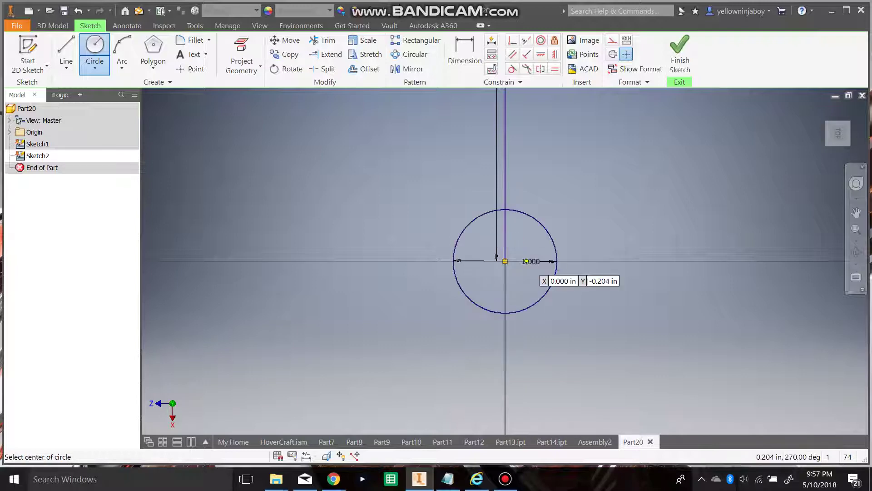
pyautogui.click(680, 52)
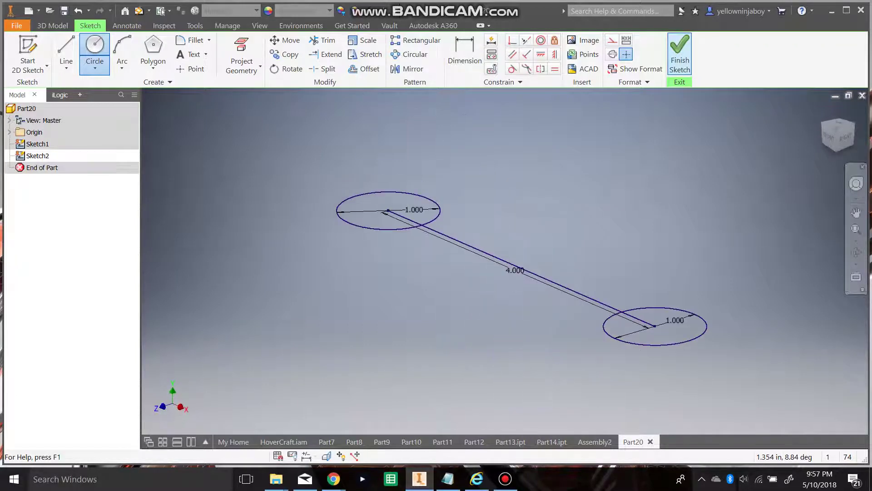
# Step: Sketch on the XY plane a 2 in line from the origin toward the other circle, continued by a 5 in vertical line, and finish the sketch
pyautogui.click(27, 50)
pyautogui.click(575, 277)
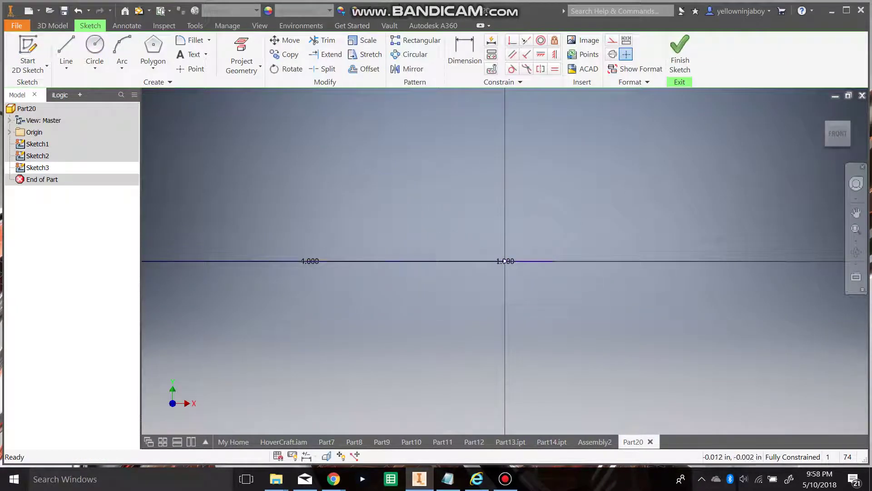
pyautogui.click(66, 50)
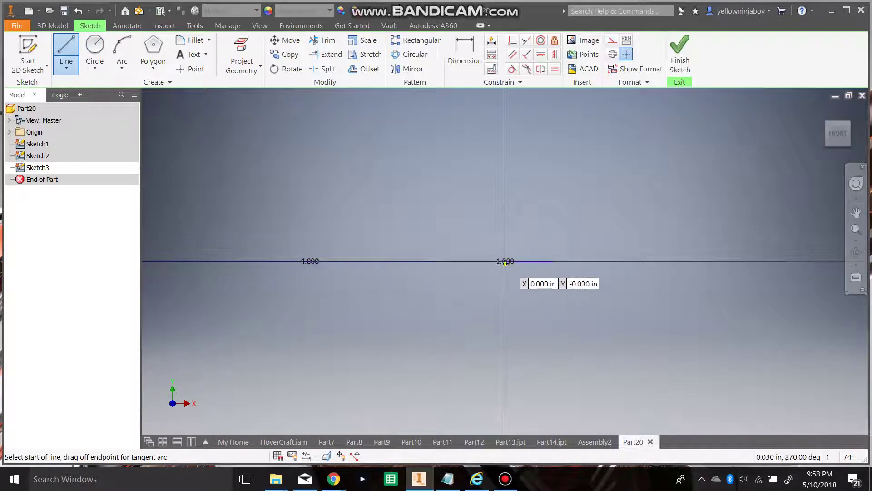
pyautogui.click(506, 262)
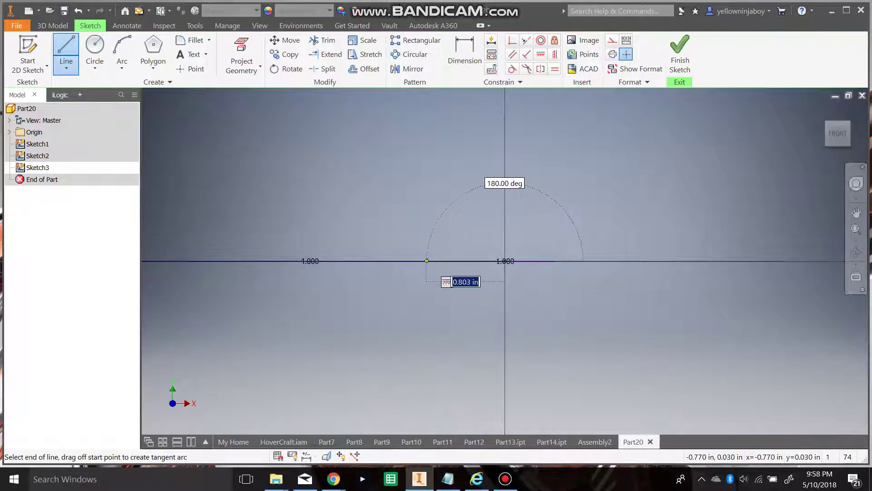
pyautogui.write('2')
pyautogui.press('Return')
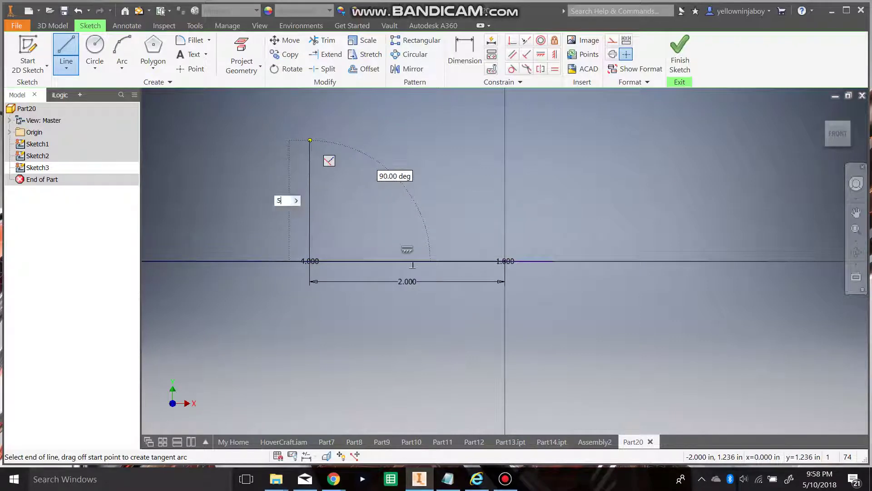
pyautogui.press('Return')
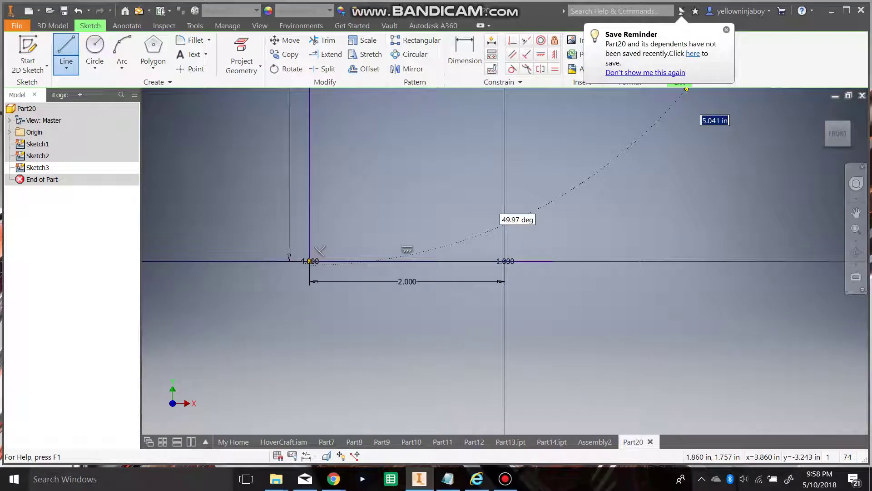
pyautogui.click(679, 54)
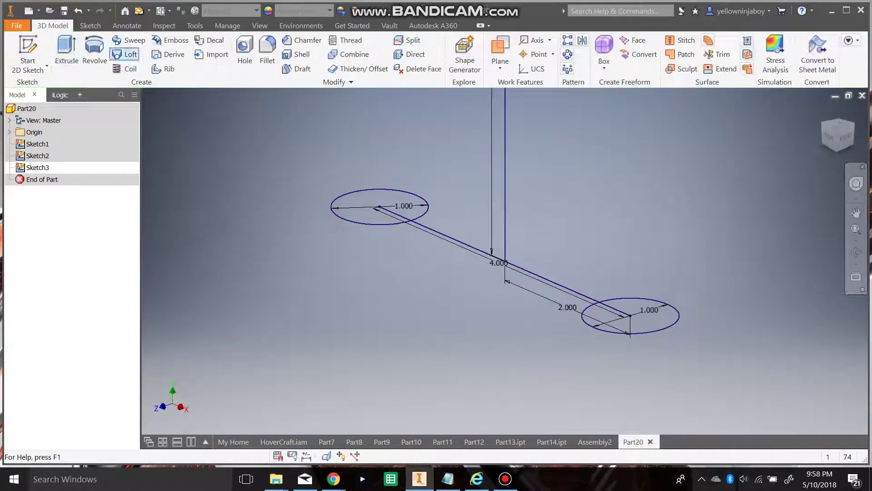
# Step: Create another XY plane sketch tracing the 2 in horizontal line from the origin and the 5 in vertical line above its end
pyautogui.click(27, 53)
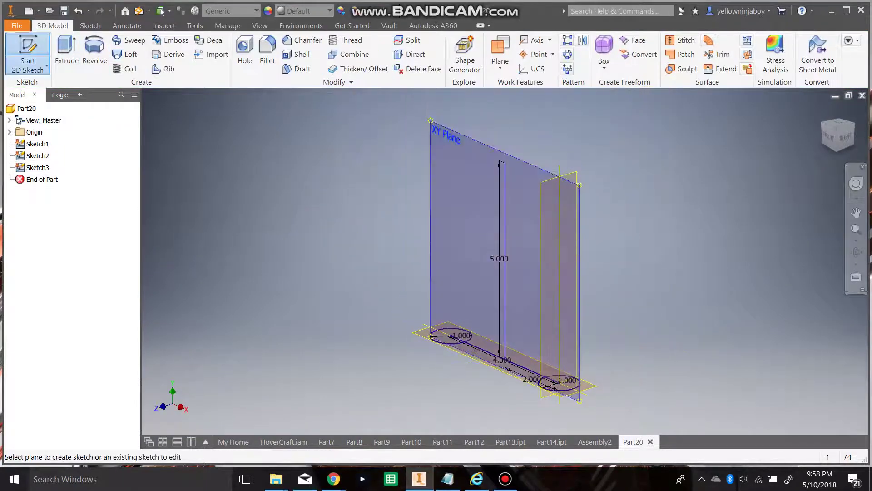
pyautogui.click(476, 232)
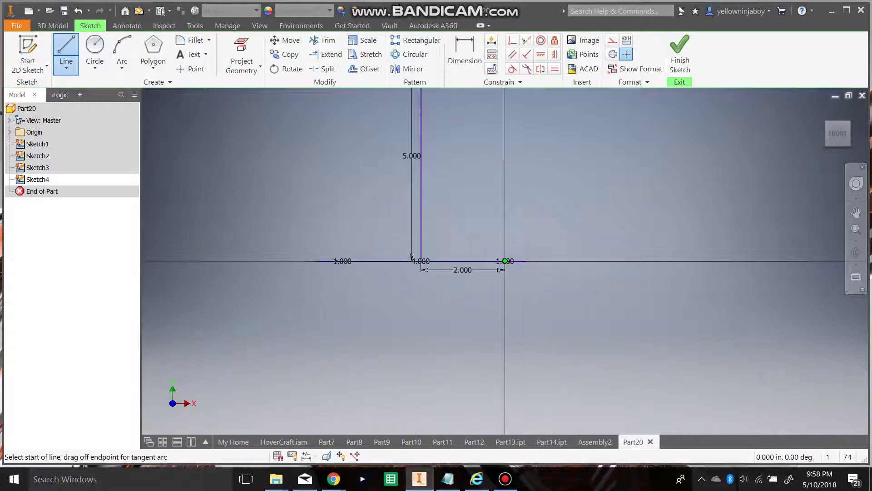
pyautogui.click(504, 261)
pyautogui.click(420, 261)
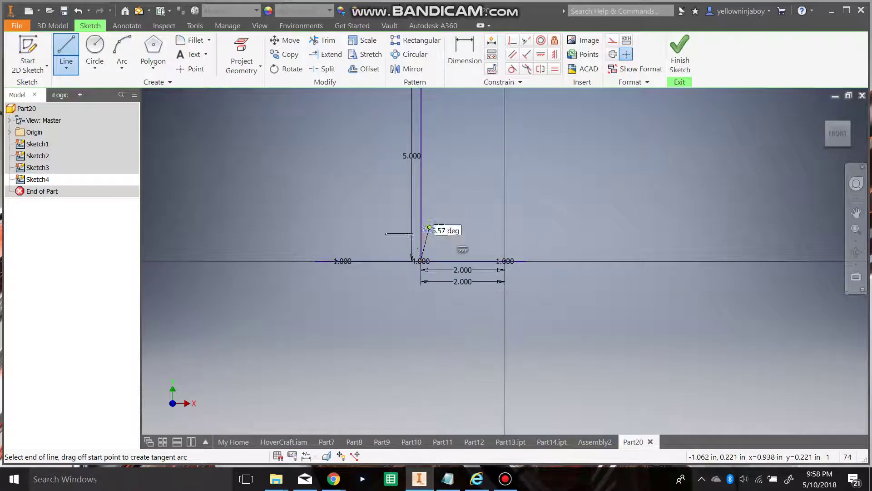
pyautogui.write('5')
pyautogui.press('Return')
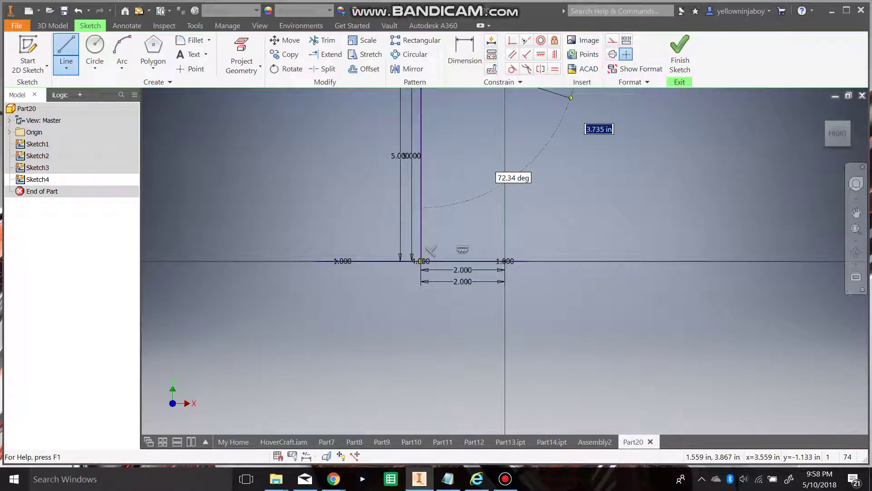
pyautogui.click(680, 54)
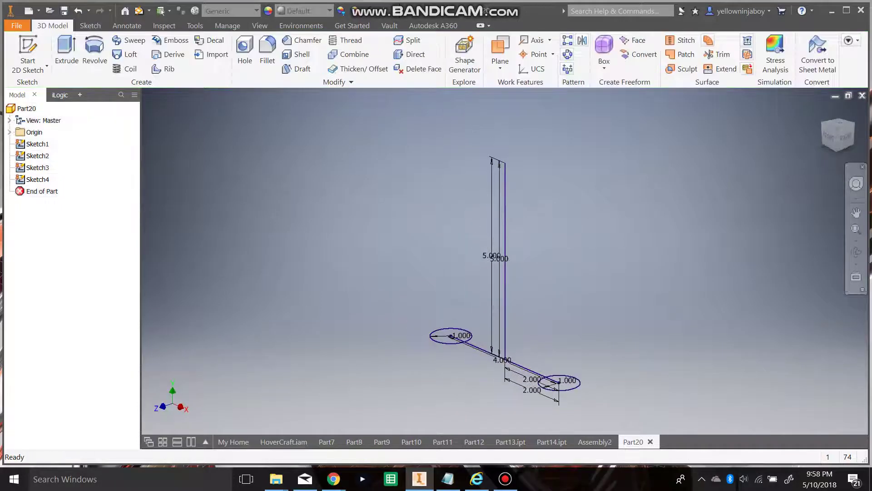
# Step: Create a sketch on the YZ plane with a 0.4 in diameter circle centred on the origin
pyautogui.click(28, 52)
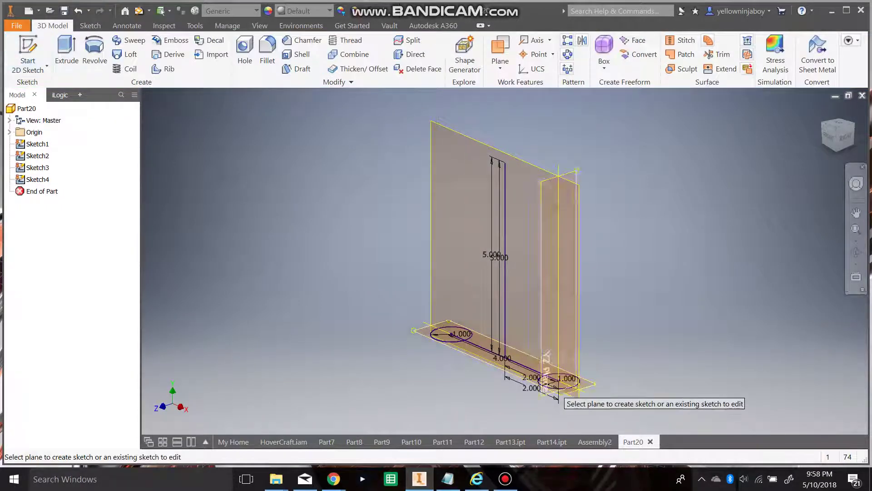
pyautogui.click(555, 347)
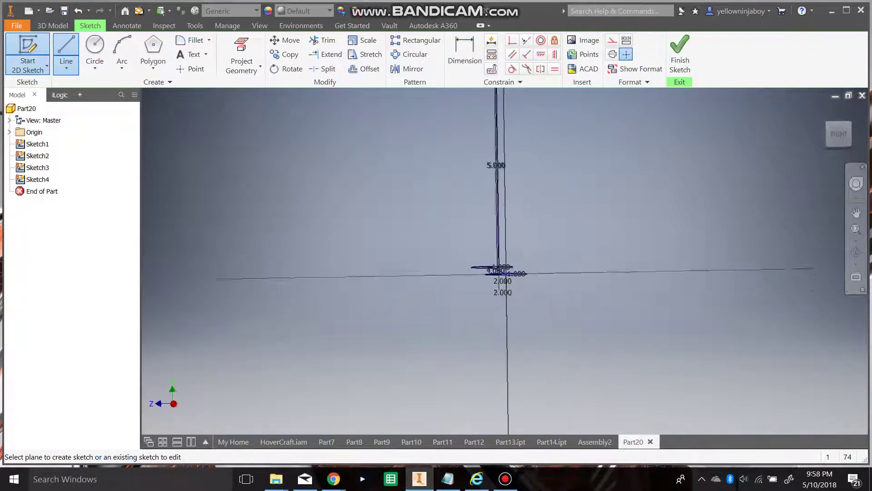
pyautogui.press('c')
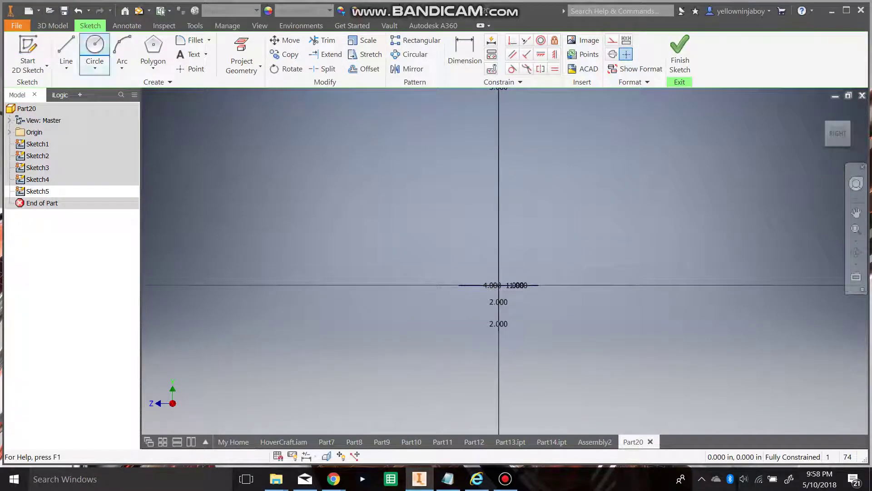
pyautogui.scroll(5, 509, 291)
pyautogui.click(472, 267)
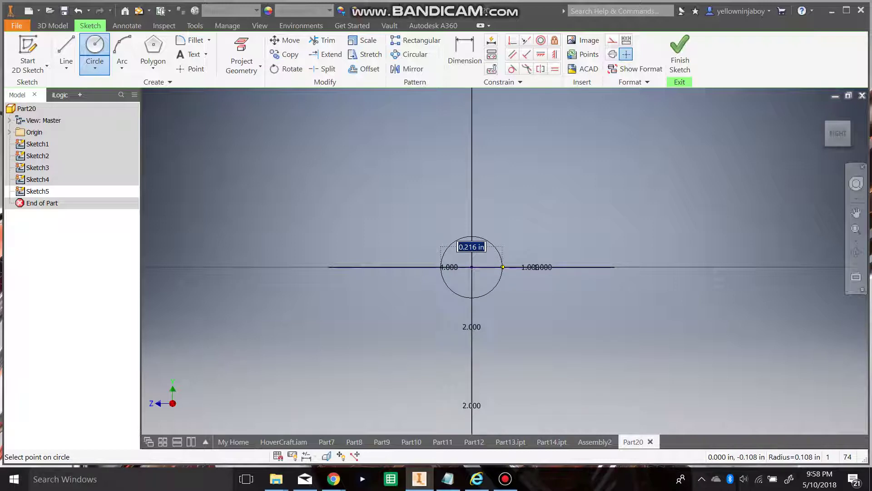
pyautogui.click(503, 267)
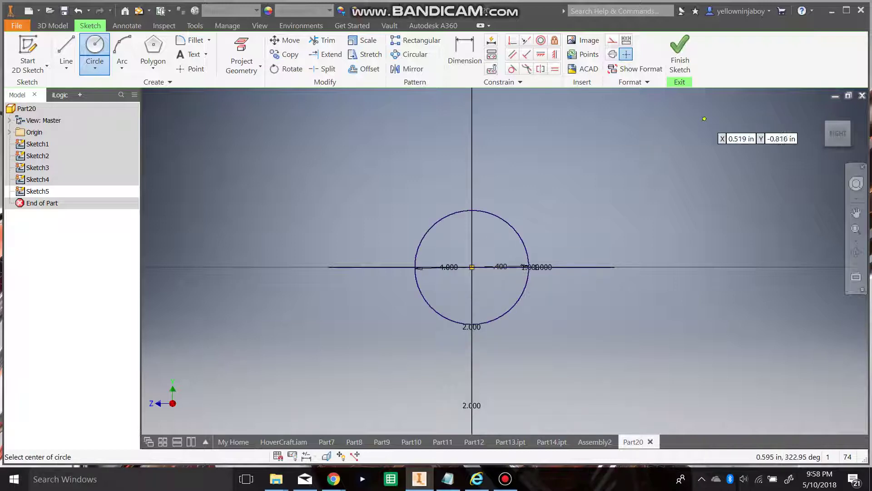
pyautogui.click(680, 54)
# Step: Extrude the 0.4 in circle 4 in in the reversed direction, toward the other 1 in circle
pyautogui.press('e')
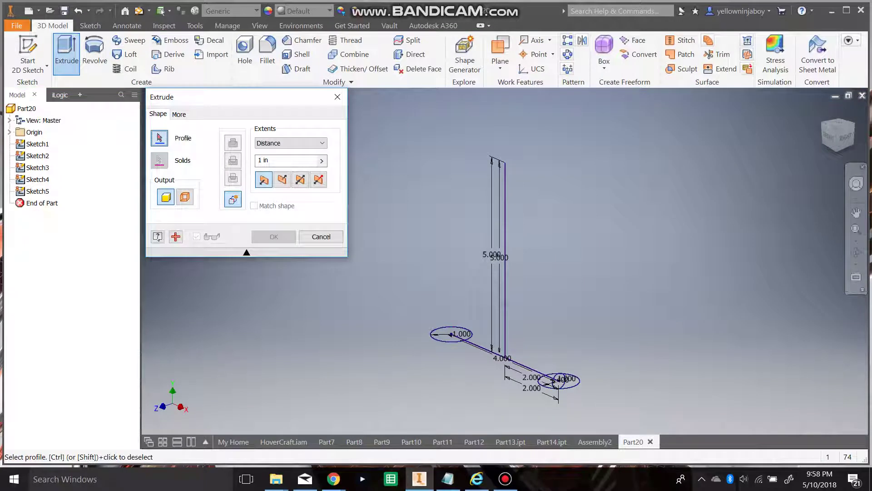
pyautogui.click(559, 381)
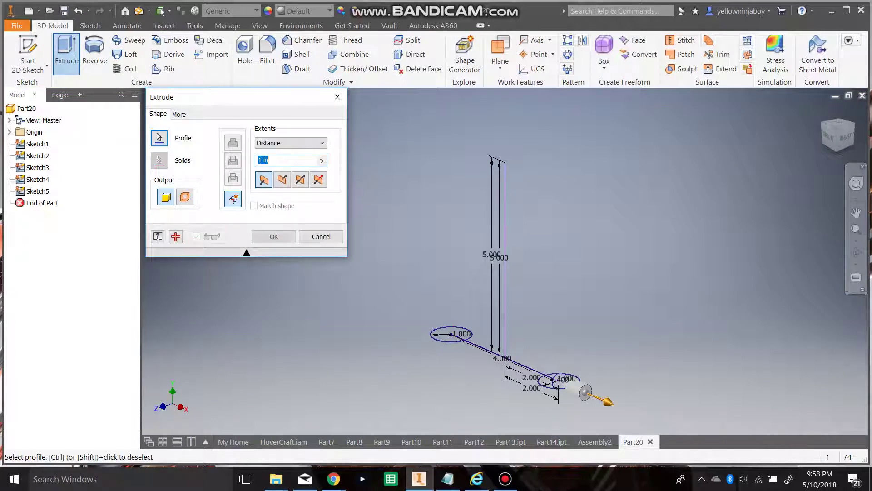
pyautogui.click(282, 180)
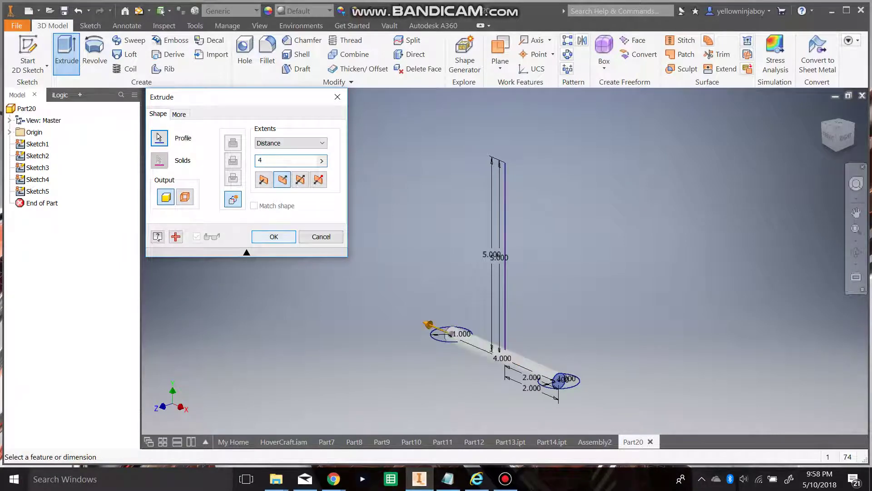
pyautogui.press('Return')
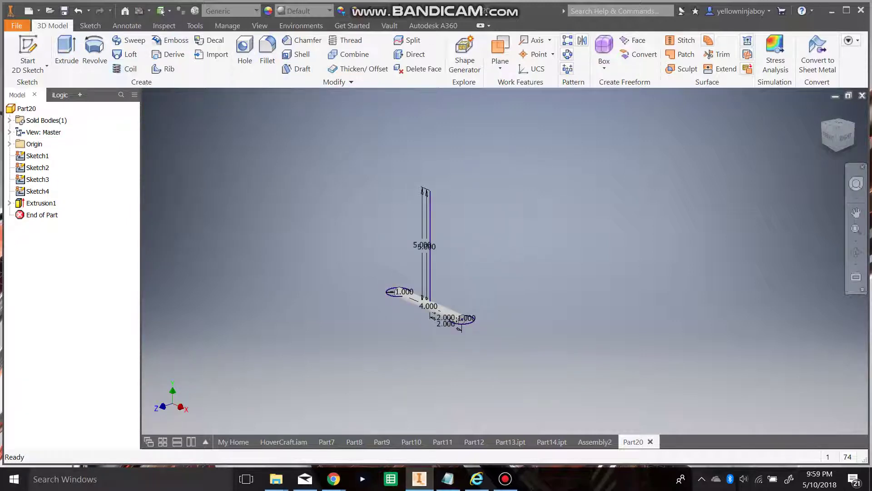
# Step: Coil each of the two 1 in circles around the 5 in vertical line with a pitch of 10 in and 3 revolutions
pyautogui.click(124, 69)
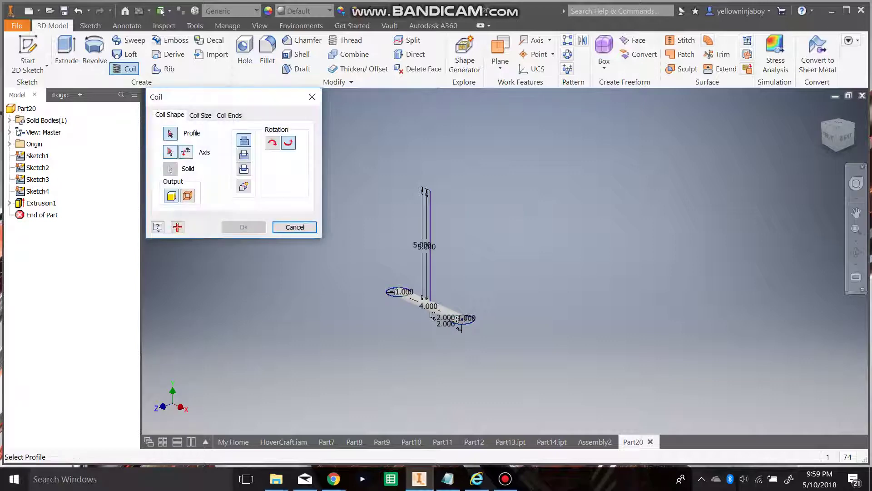
pyautogui.scroll(3, 460, 320)
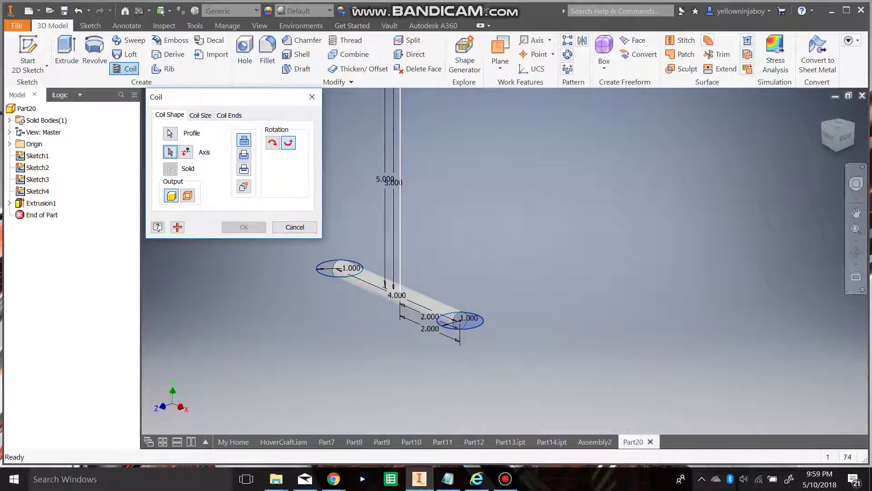
pyautogui.click(400, 204)
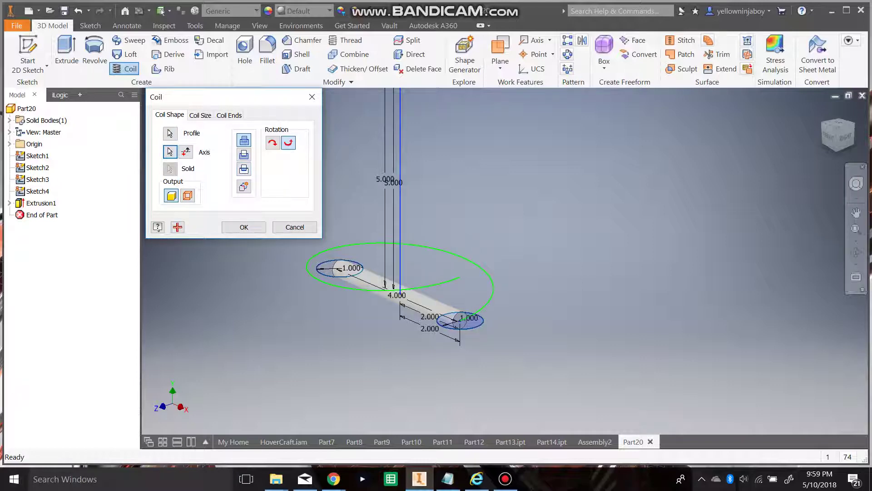
pyautogui.click(200, 115)
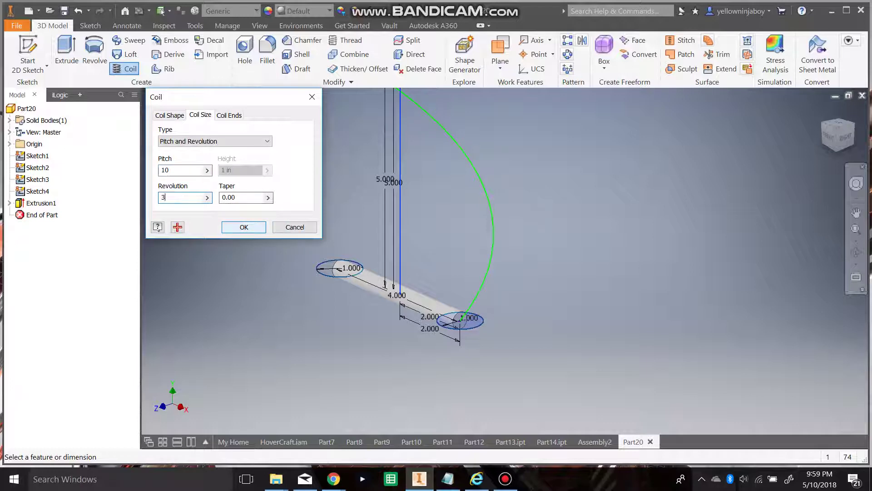
pyautogui.press('Return')
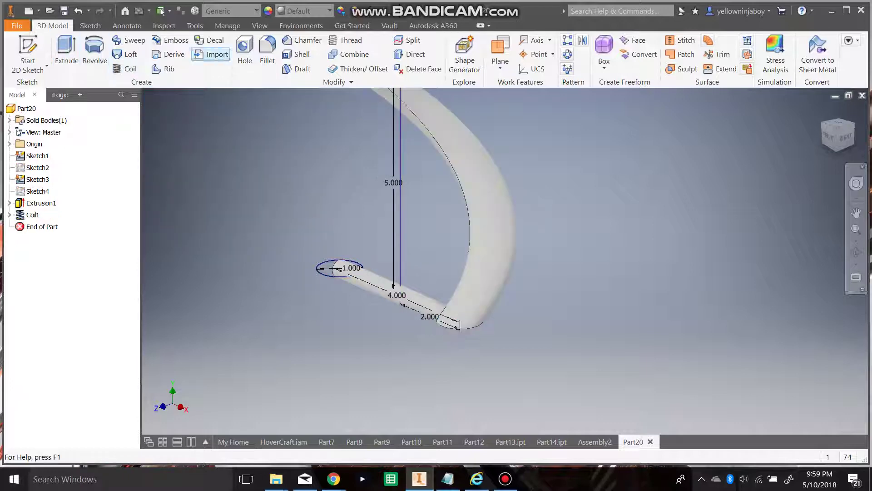
pyautogui.click(124, 68)
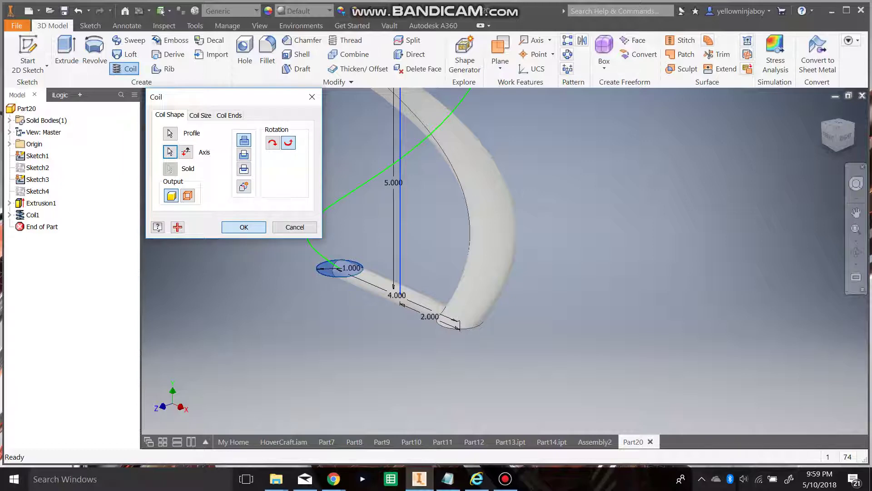
pyautogui.press('Return')
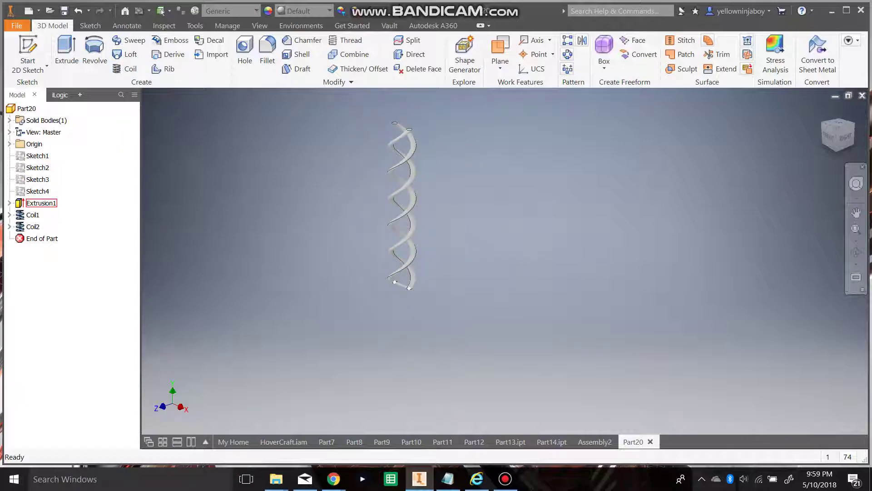
pyautogui.rightClick(47, 204)
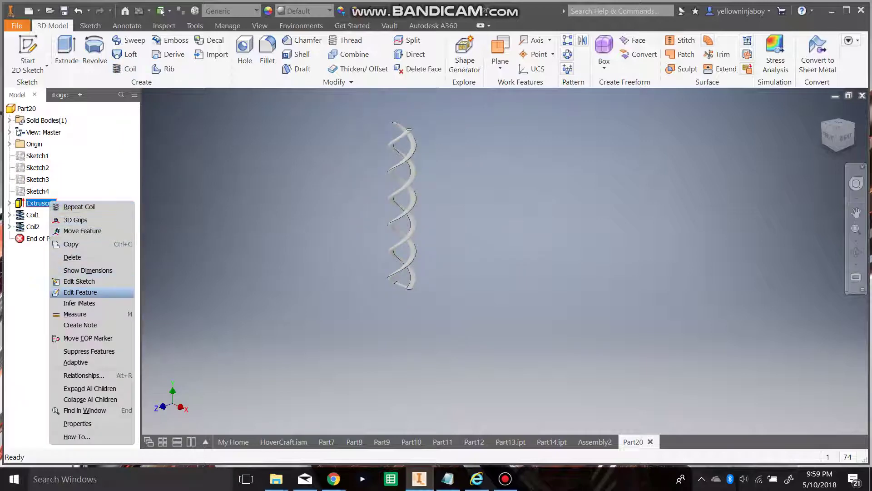
pyautogui.click(80, 292)
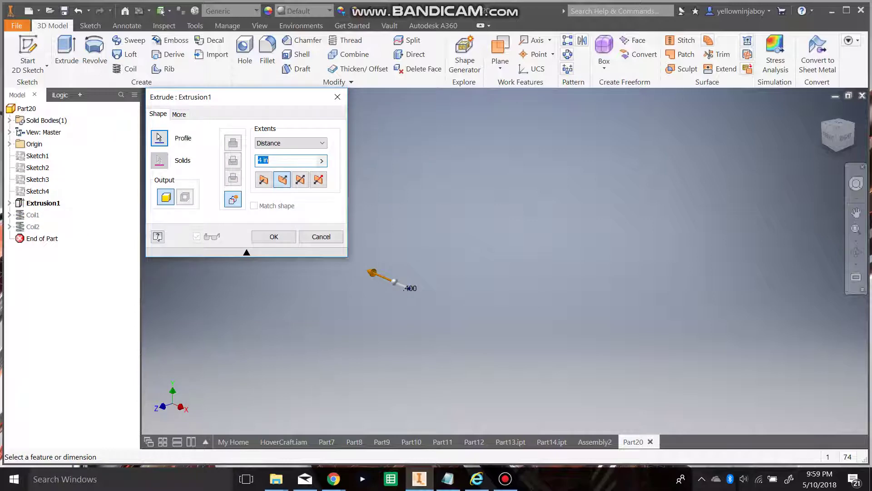
pyautogui.click(321, 236)
# Step: Reorder the 4 in rod extrusion after the two coils and change its operation to Cut
pyautogui.moveTo(42, 240); pyautogui.dragTo(42, 229)
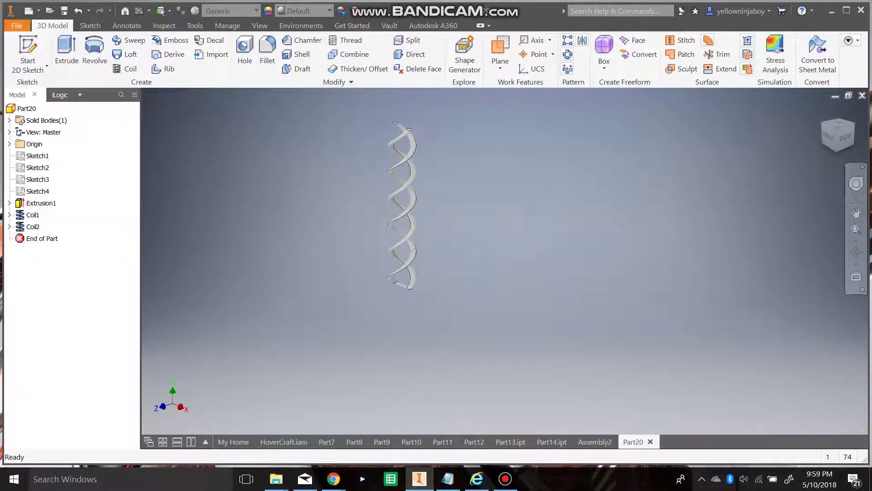
pyautogui.rightClick(41, 226)
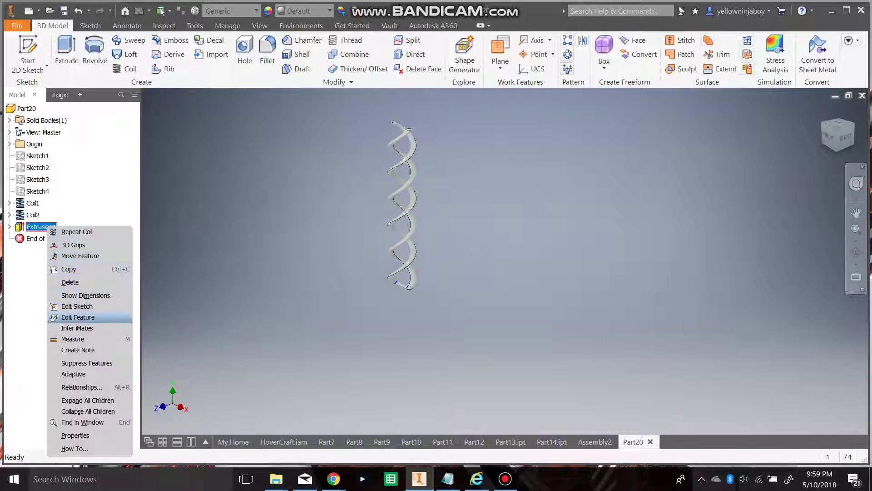
pyautogui.click(68, 319)
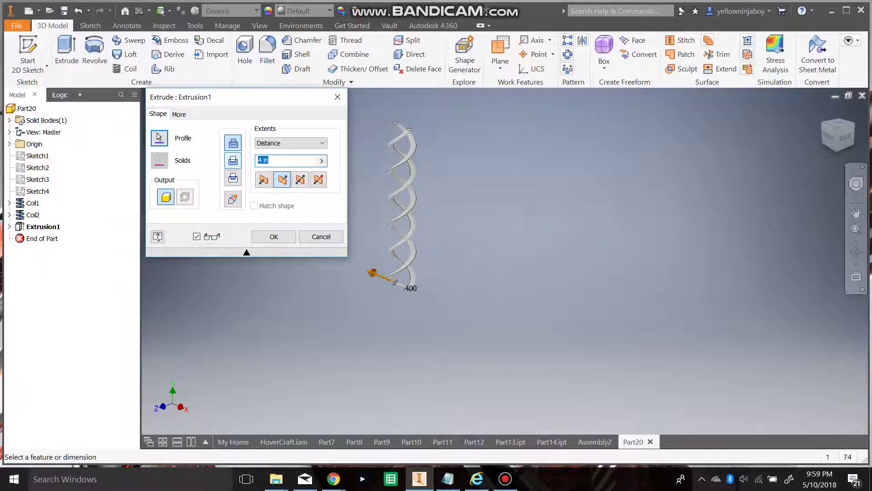
pyautogui.scroll(-6, 416, 291)
pyautogui.scroll(4, 436, 292)
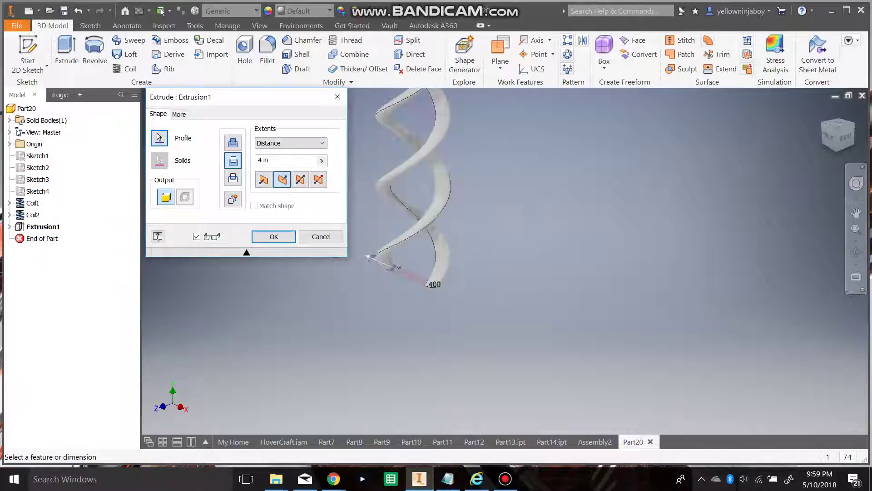
pyautogui.scroll(-6, 414, 272)
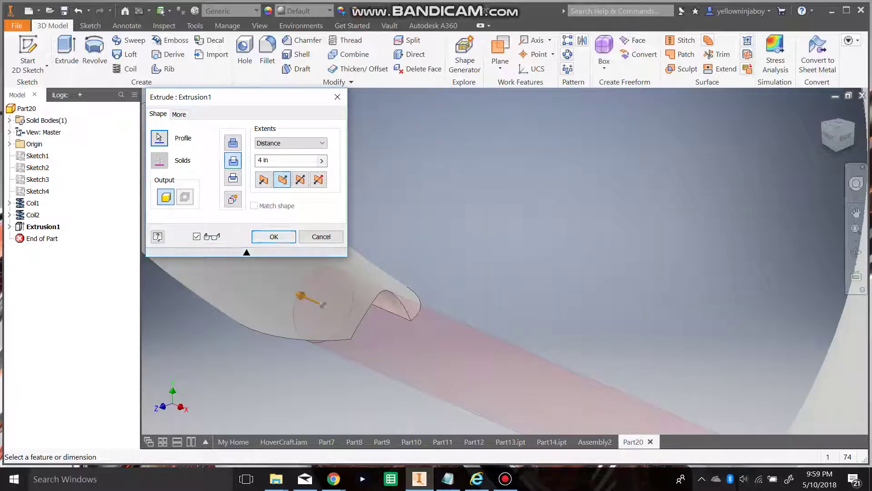
pyautogui.press('Return')
pyautogui.scroll(10, 480, 288)
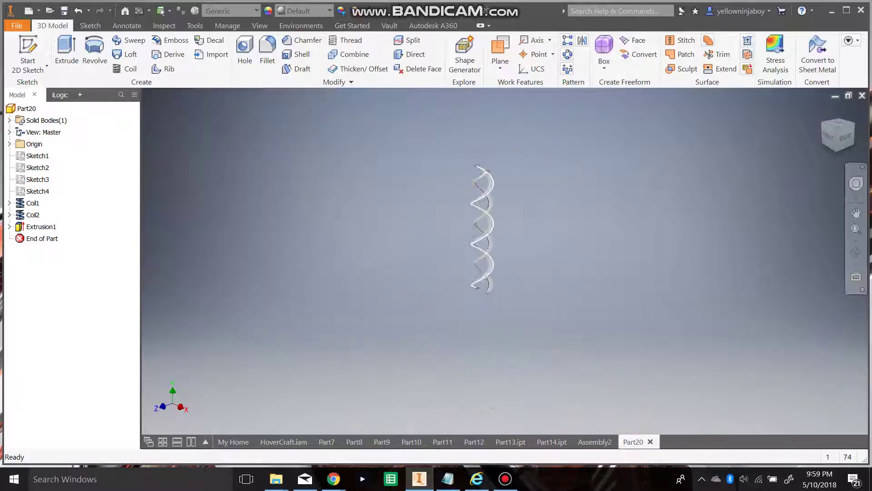
pyautogui.scroll(-3, 438, 202)
# Step: Create a new part from the Standard.ipt template
pyautogui.click(16, 25)
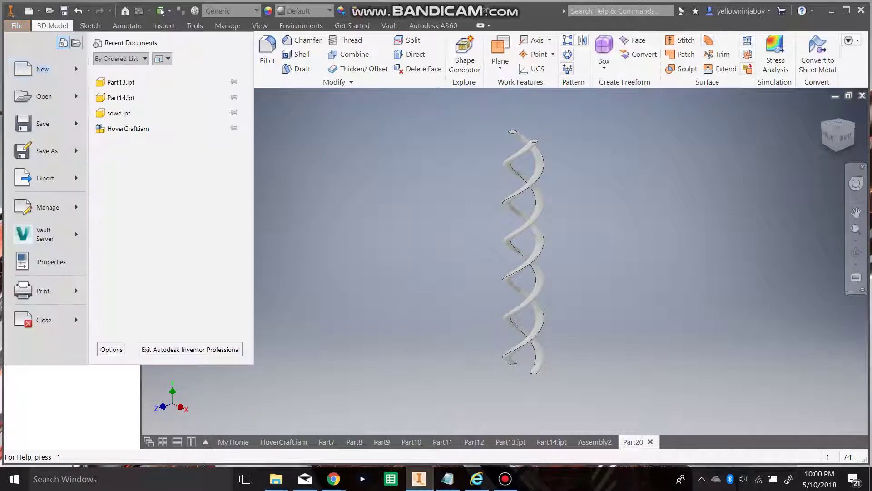
pyautogui.click(32, 68)
pyautogui.hotkey('ctrl', 'n')
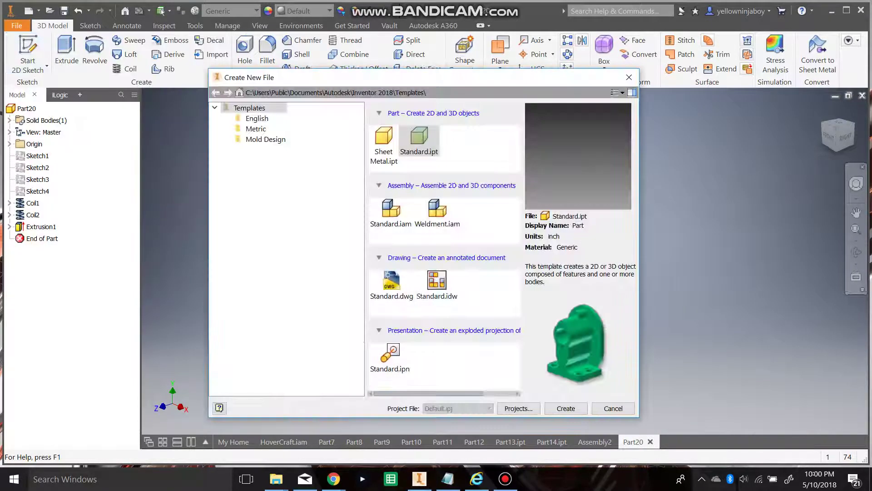
pyautogui.press('Return')
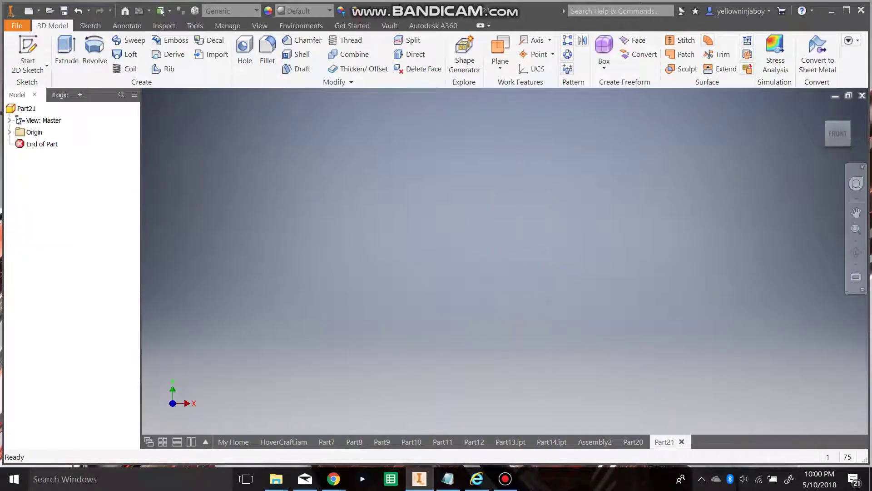
# Step: Sketch a 0.4 in diameter circle centred on the origin on the YZ plane and finish the sketch
pyautogui.press('s')
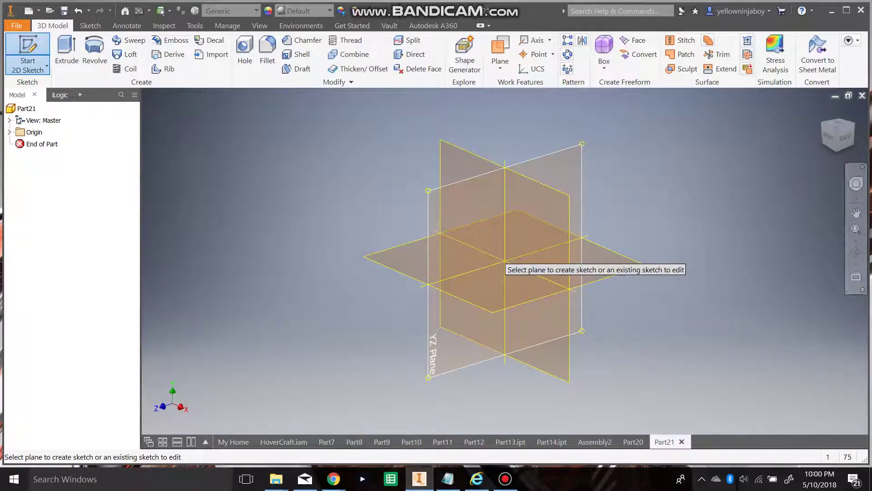
pyautogui.click(505, 271)
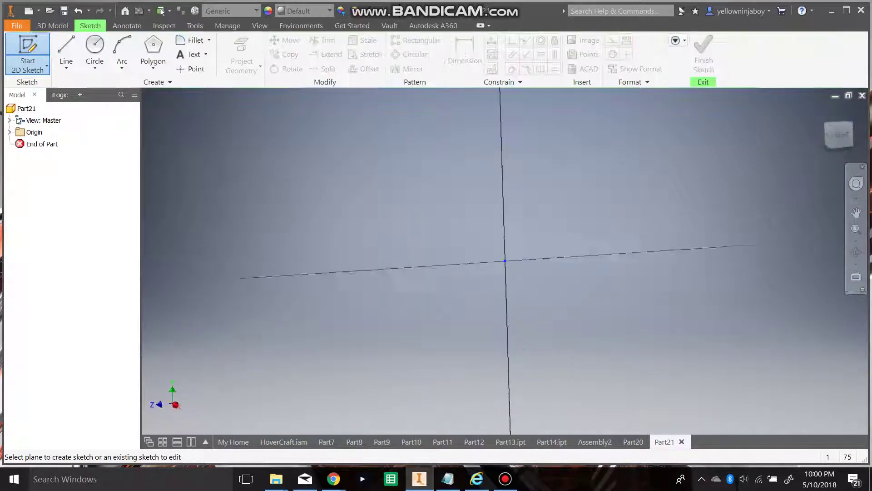
pyautogui.press('c')
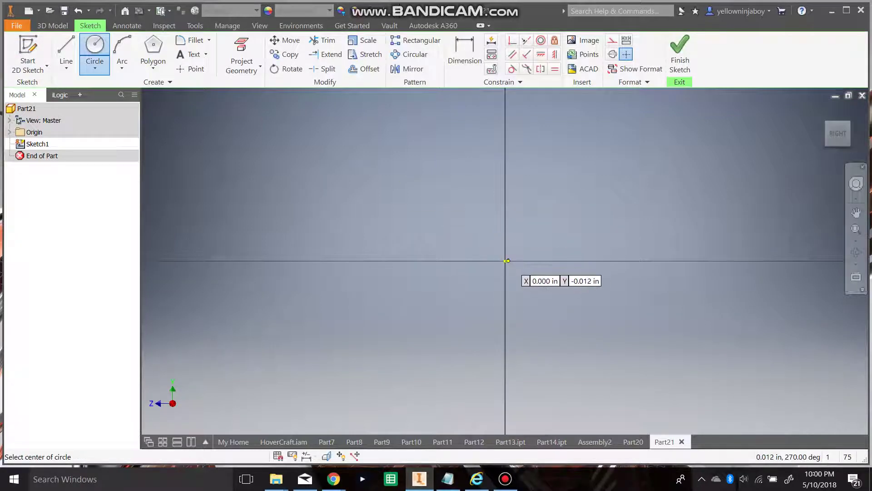
pyautogui.click(507, 261)
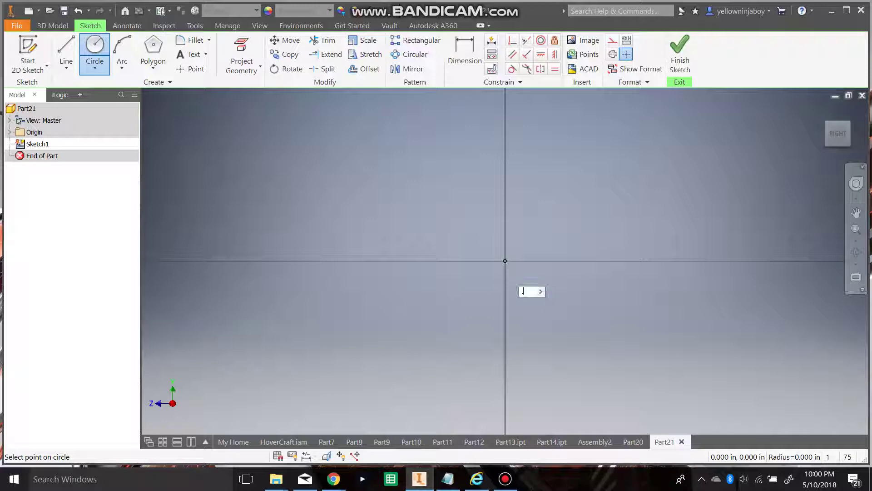
pyautogui.write('.4')
pyautogui.press('Return')
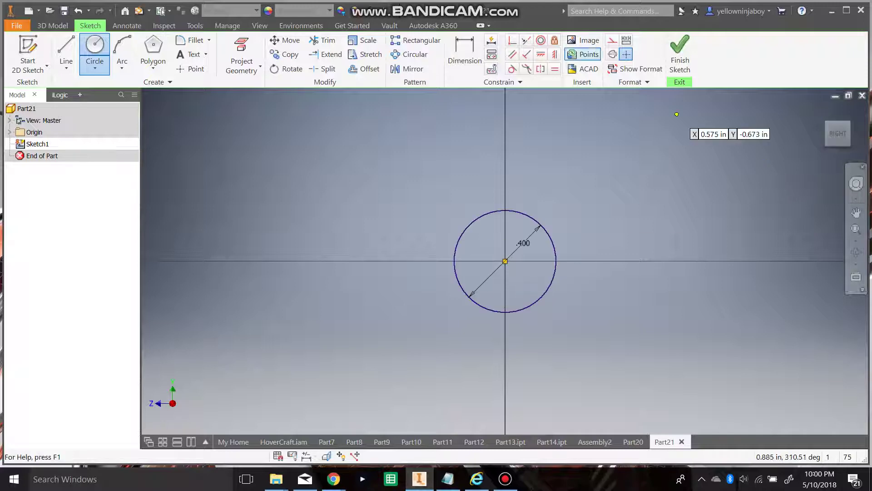
pyautogui.click(679, 53)
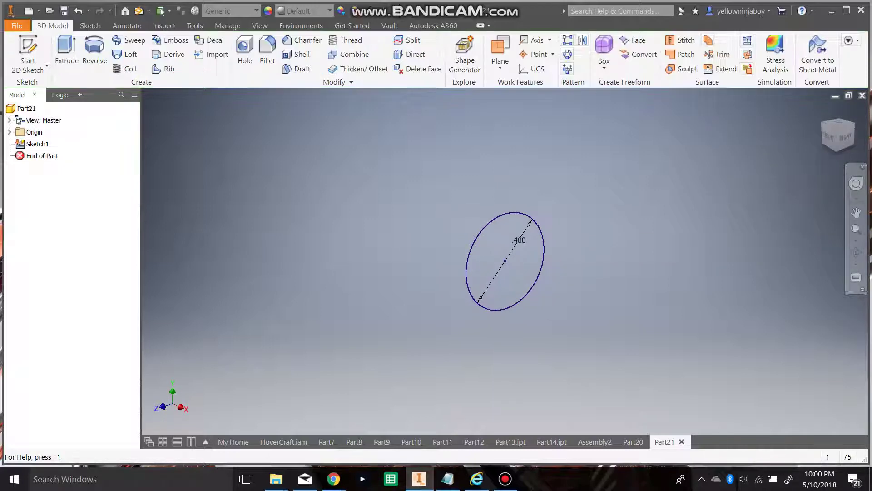
# Step: Extrude the 0.4 in circle 4 in into a solid rod
pyautogui.click(66, 50)
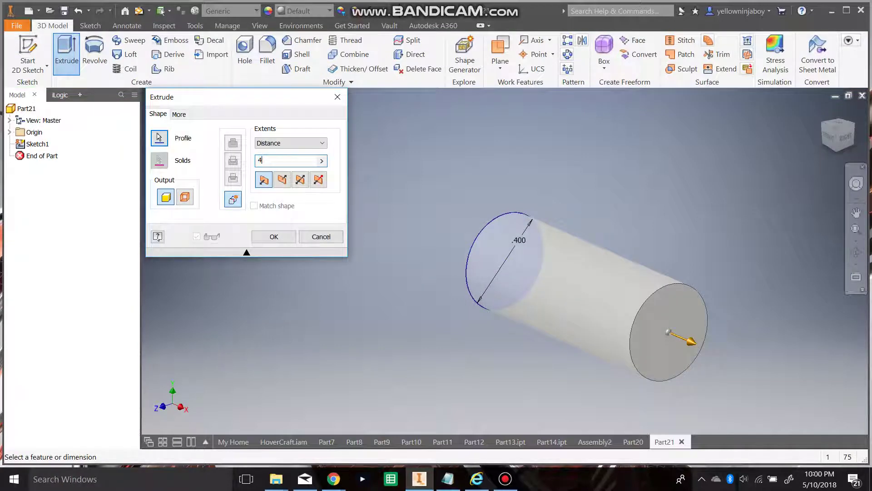
pyautogui.scroll(4, 570, 219)
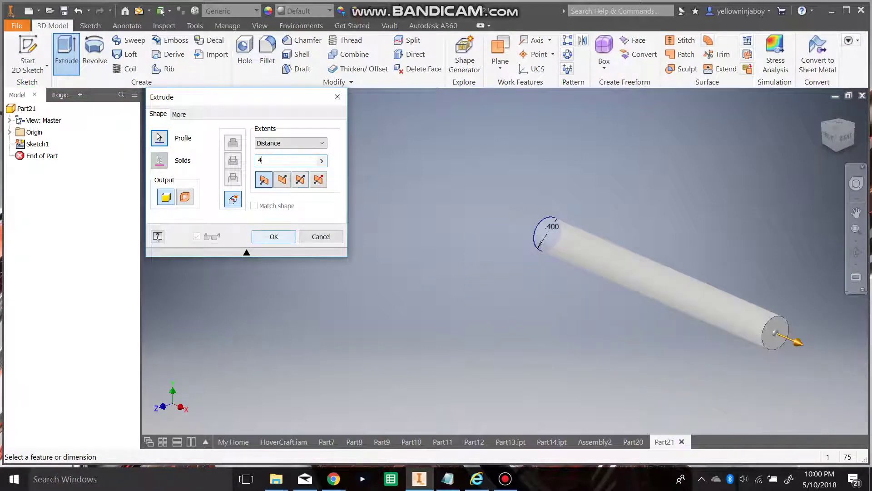
pyautogui.click(273, 237)
# Step: Create a work plane offset -2 in from the rod's end face
pyautogui.click(500, 59)
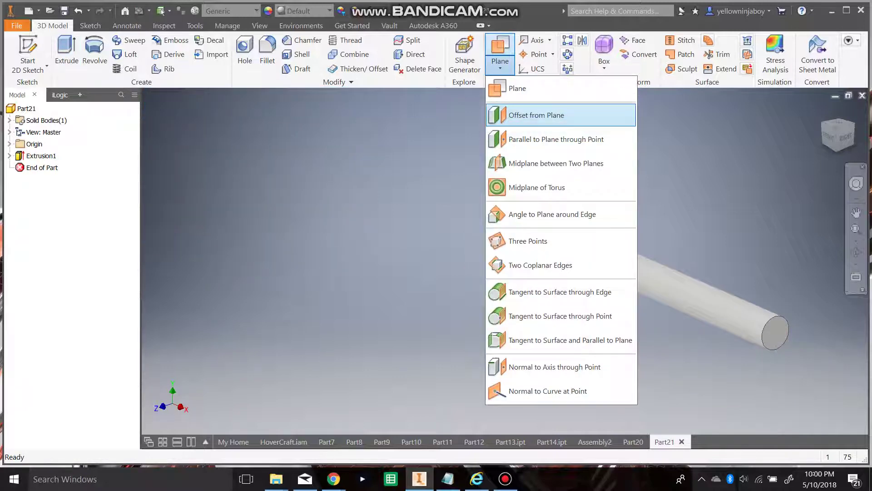
pyautogui.click(536, 115)
pyautogui.click(776, 332)
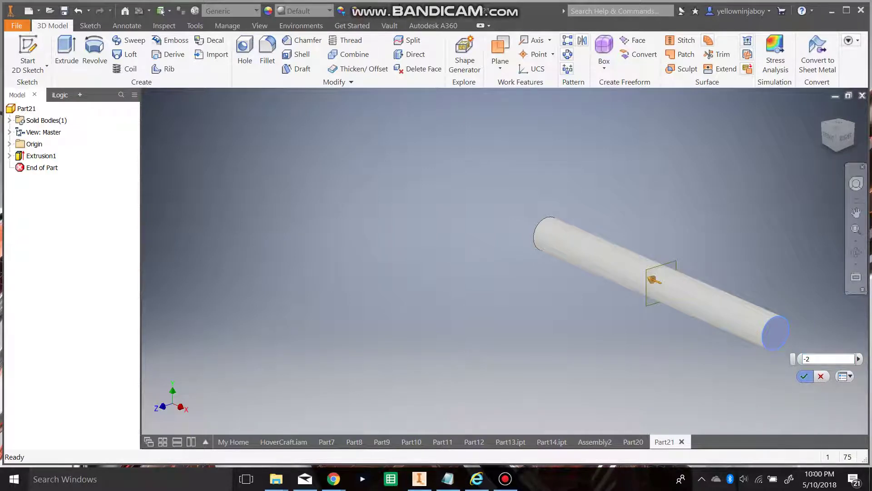
pyautogui.press('Return')
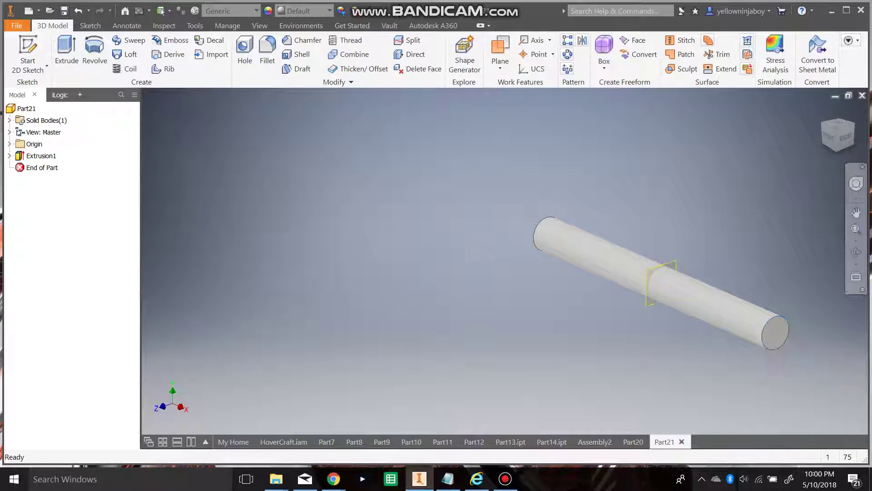
pyautogui.click(28, 69)
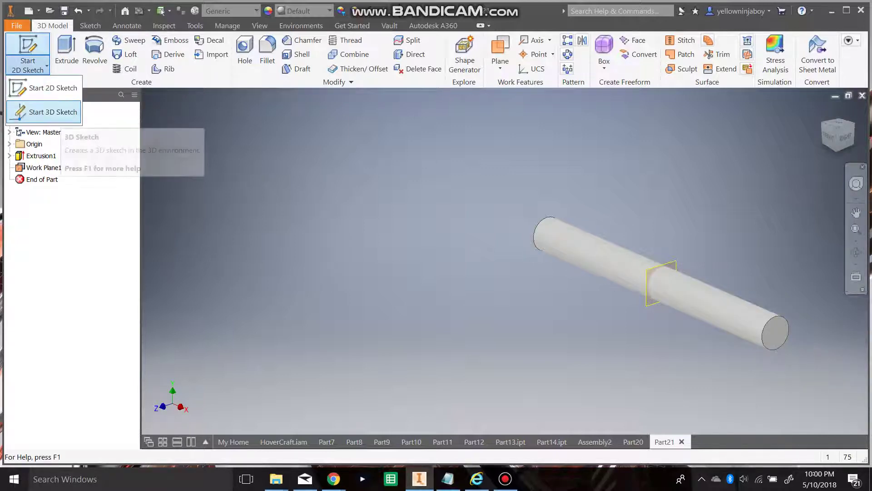
pyautogui.click(48, 112)
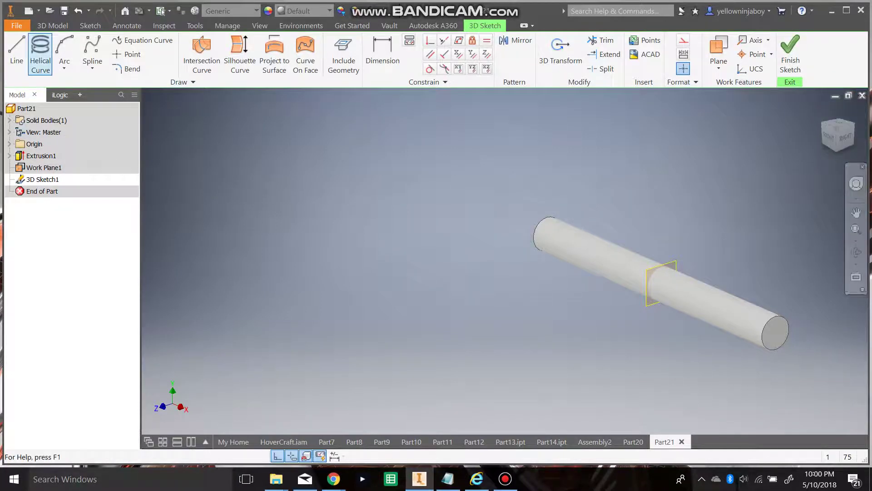
pyautogui.click(40, 55)
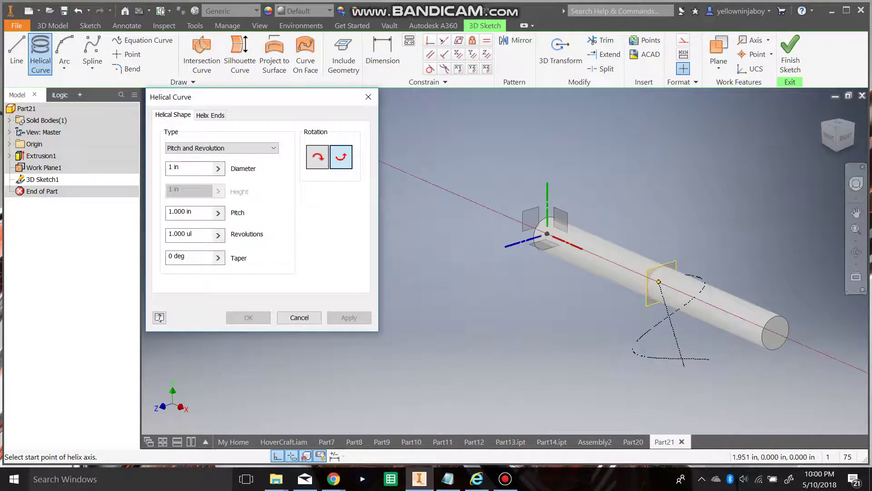
pyautogui.press('Escape')
pyautogui.click(790, 50)
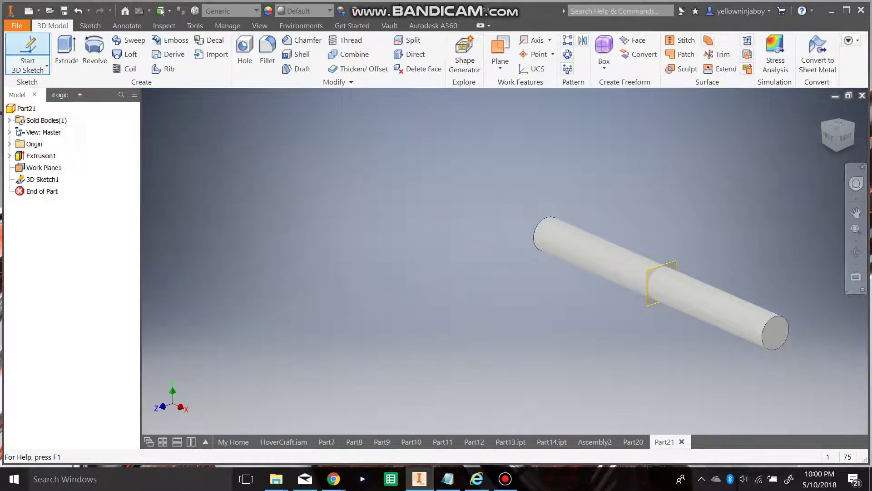
# Step: Sketch a vertical line up from the rod's centre on the mid work plane and finish the sketch
pyautogui.click(47, 65)
pyautogui.click(41, 90)
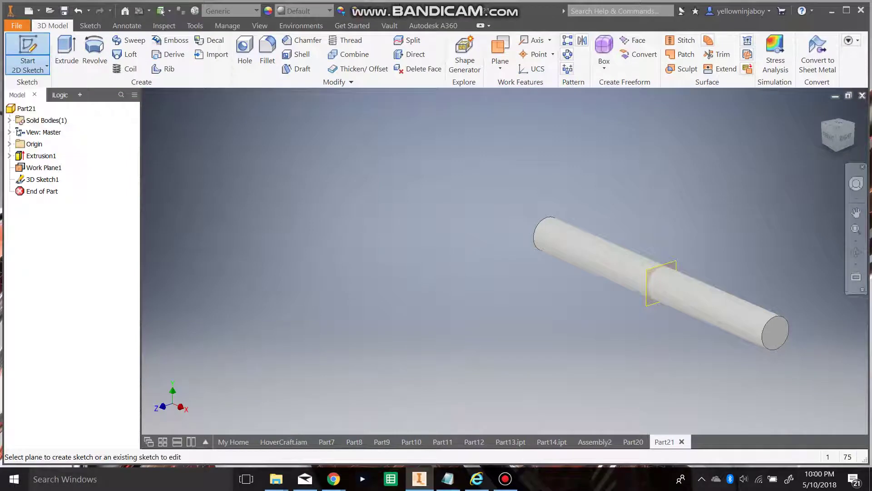
pyautogui.click(44, 167)
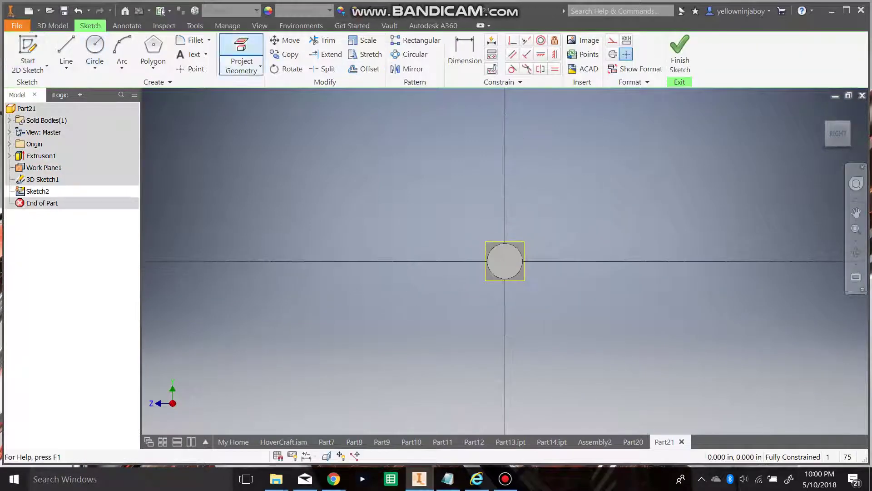
pyautogui.press('l')
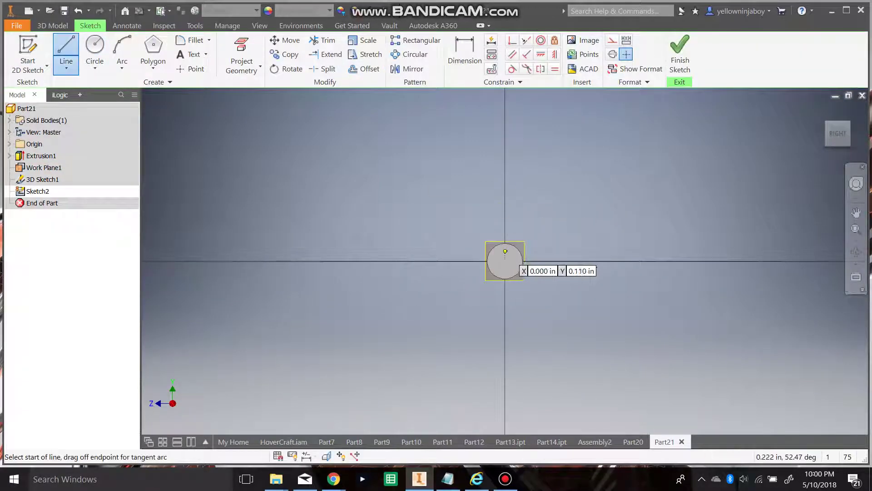
pyautogui.click(505, 261)
pyautogui.click(505, 167)
pyautogui.click(680, 55)
# Step: Start a helical curve in a new 3D sketch, with its axis beginning at the rod's centre point
pyautogui.click(46, 66)
pyautogui.click(53, 112)
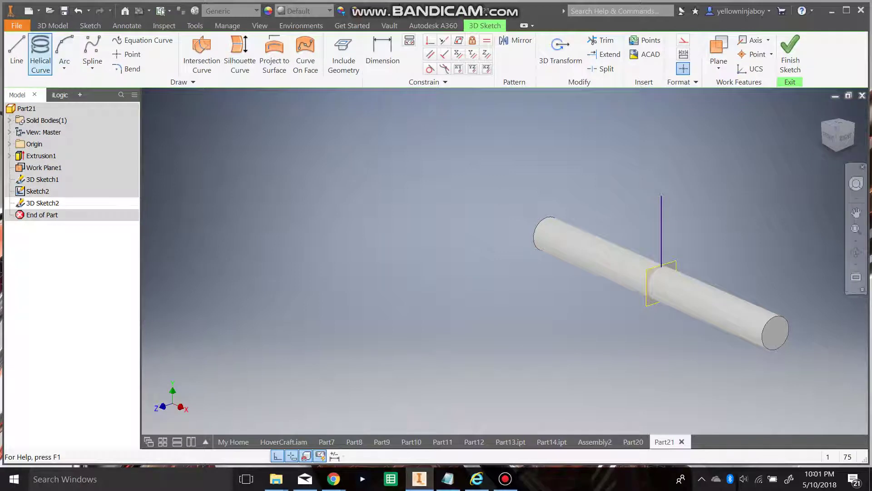
pyautogui.click(40, 52)
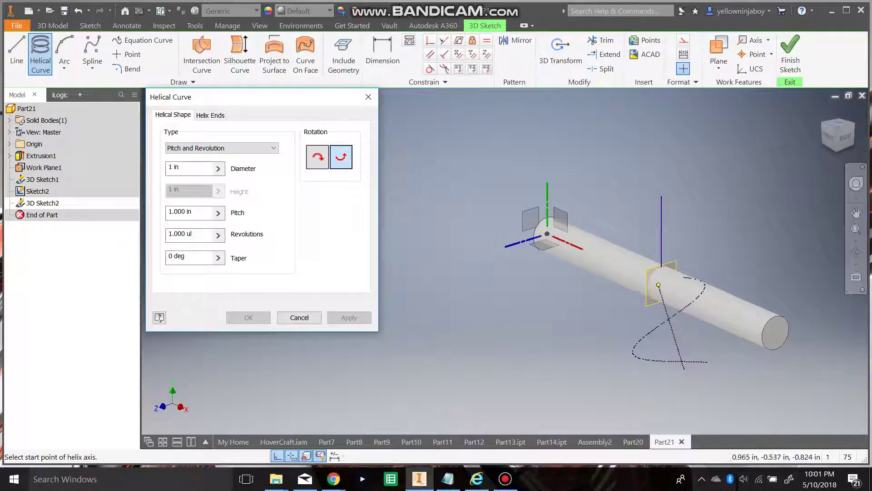
pyautogui.click(661, 283)
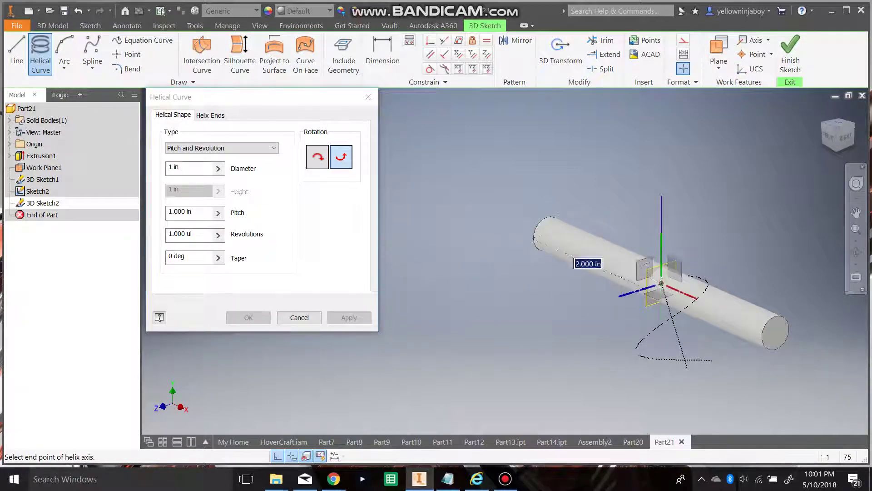
# Step: Define the helical curve with diameter 4, pitch 10 and 3 revolutions
pyautogui.click(179, 168)
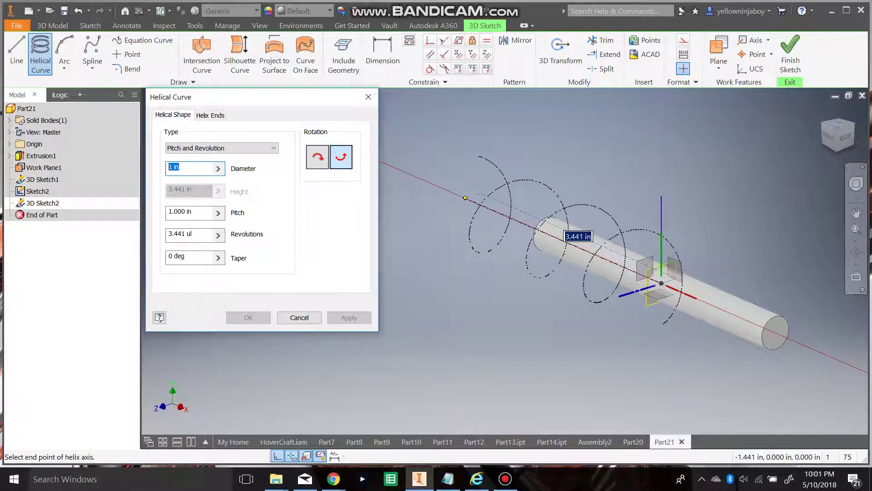
pyautogui.write('4')
pyautogui.press('BackSpace')
pyautogui.write('2')
pyautogui.press('Tab')
pyautogui.write('4')
pyautogui.press('Tab')
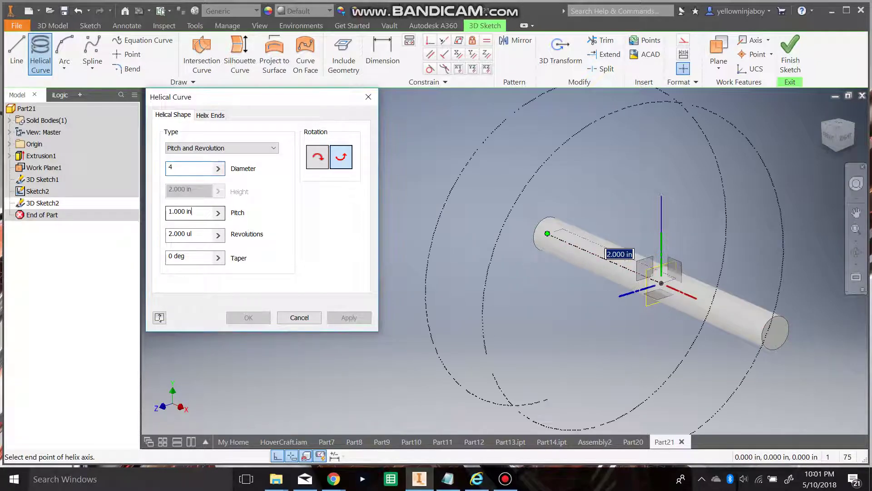
pyautogui.write('10')
pyautogui.press('Tab')
pyautogui.write('3')
# Step: Set the helix rotation to clockwise and place the axis end point vertically above the rod's centre
pyautogui.scroll(-5, 644, 226)
pyautogui.scroll(-3, 618, 223)
pyautogui.scroll(-2, 632, 127)
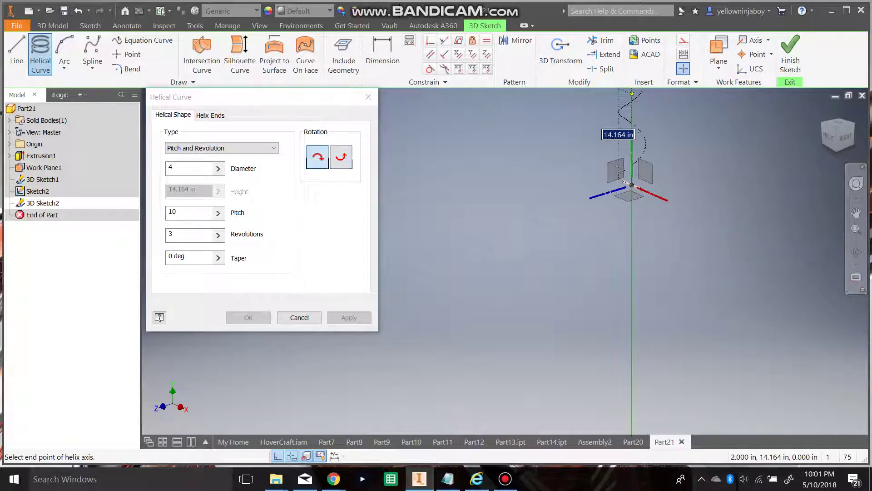
pyautogui.scroll(3, 638, 165)
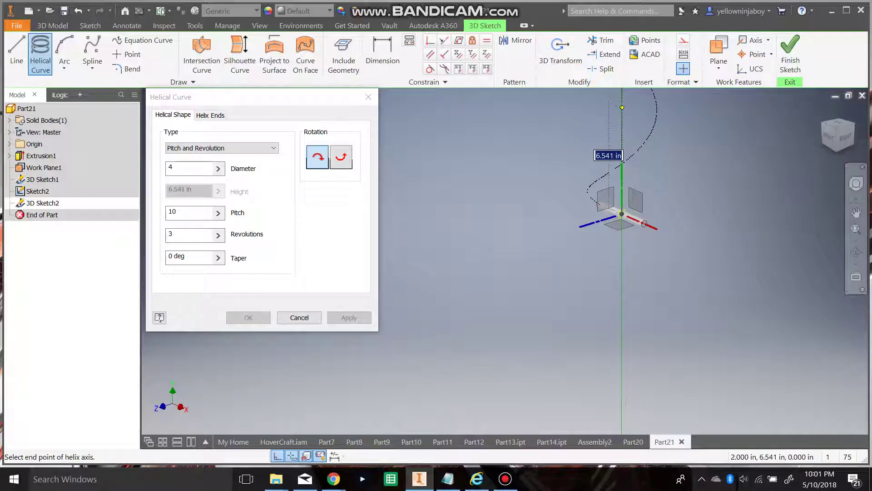
pyautogui.click(622, 107)
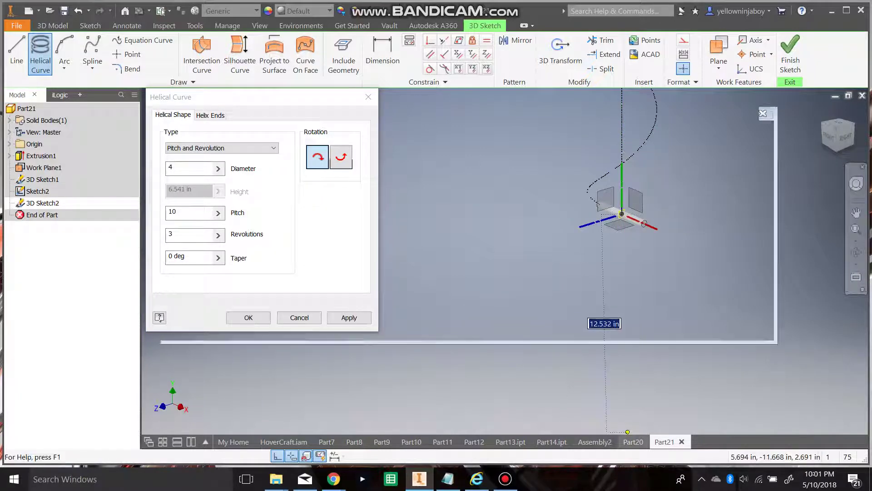
# Step: Compare the helix preview with the double helix in Part20, apply the curve starting near the rod's end, and finish the 3D sketch
pyautogui.click(633, 442)
pyautogui.click(674, 442)
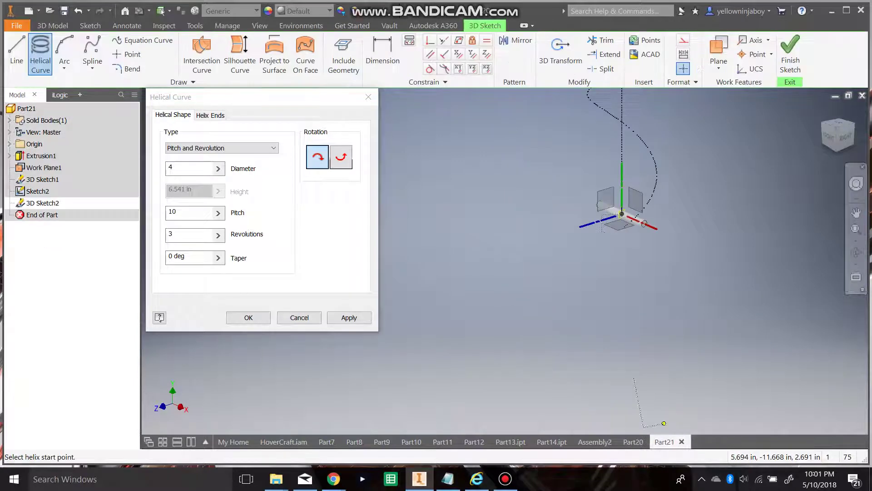
pyautogui.click(824, 124)
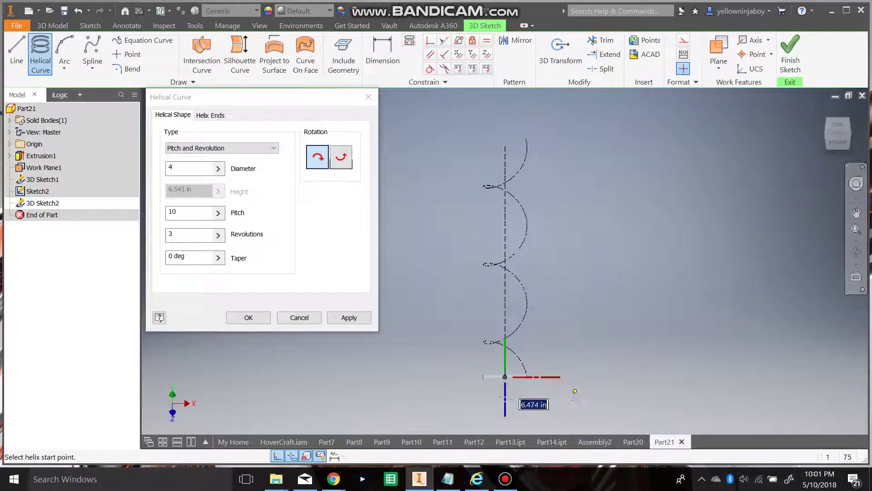
pyautogui.click(633, 442)
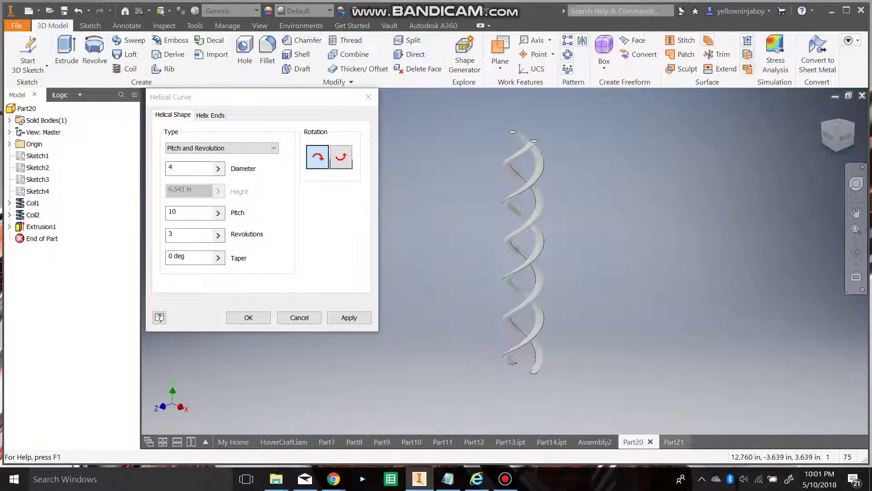
pyautogui.click(674, 442)
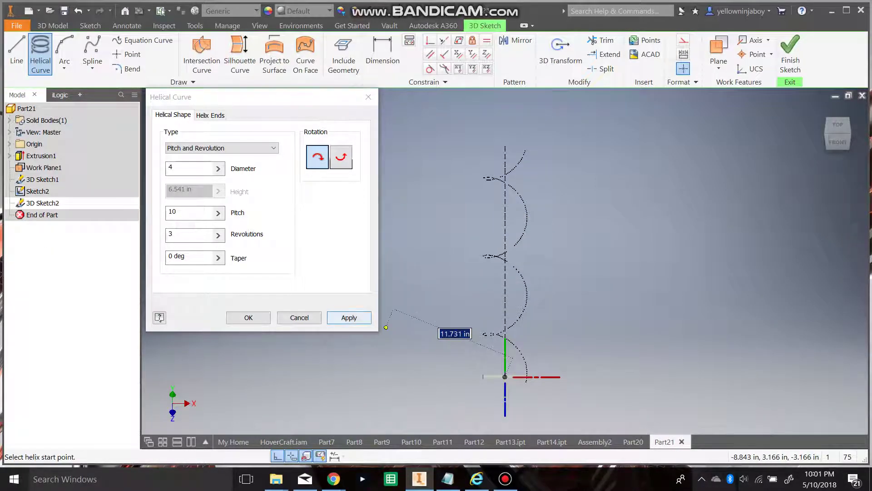
pyautogui.click(349, 317)
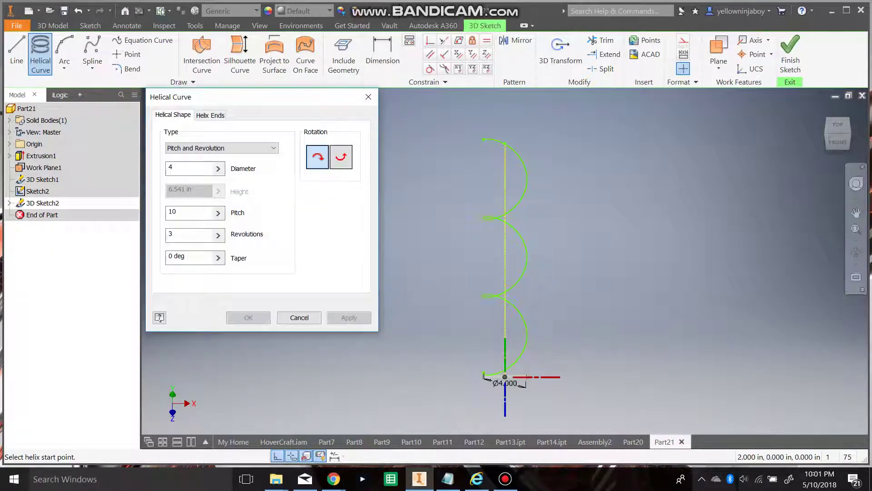
pyautogui.scroll(4, 500, 400)
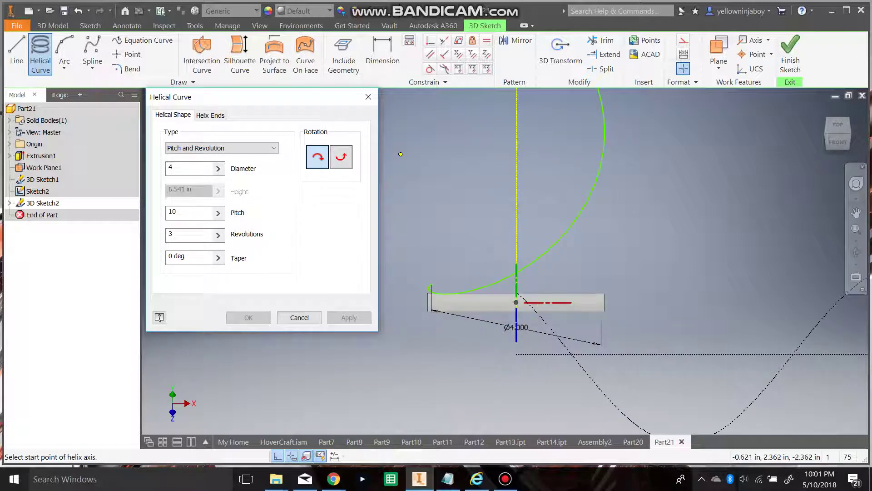
pyautogui.click(791, 55)
# Step: Start a rectangular pattern of the rod extrusion with the helical curve as the first direction
pyautogui.click(567, 40)
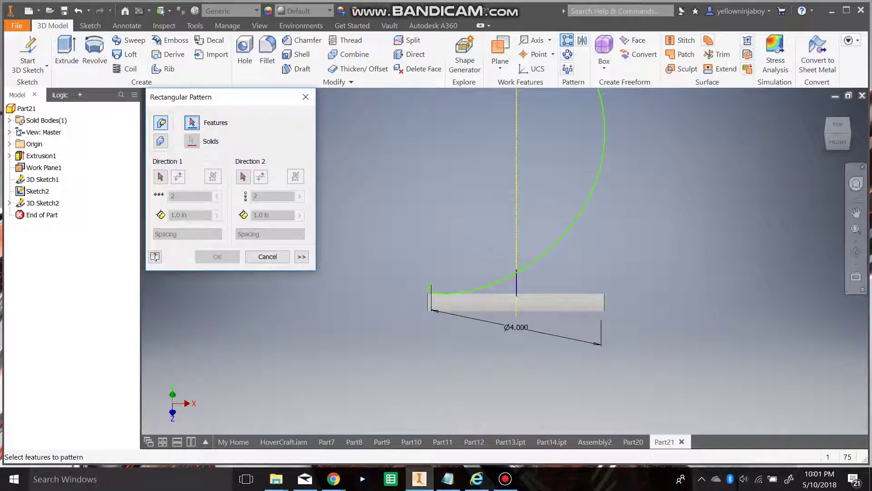
pyautogui.click(40, 156)
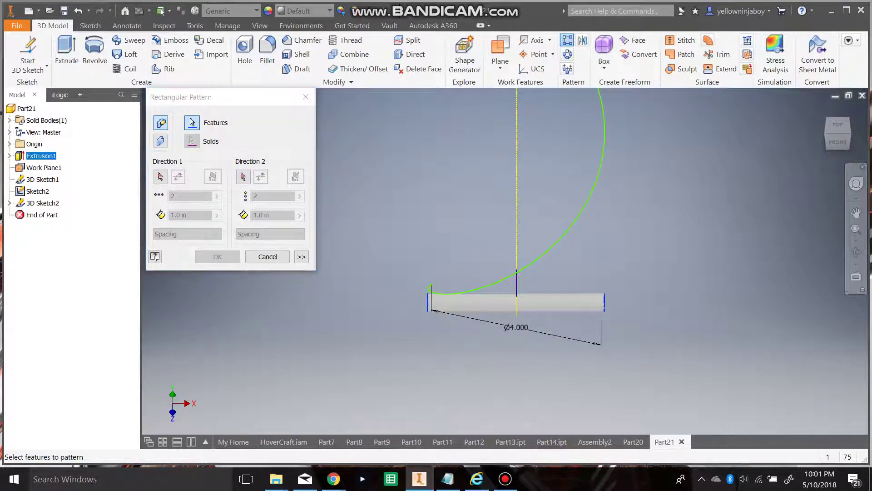
pyautogui.click(160, 176)
pyautogui.click(564, 234)
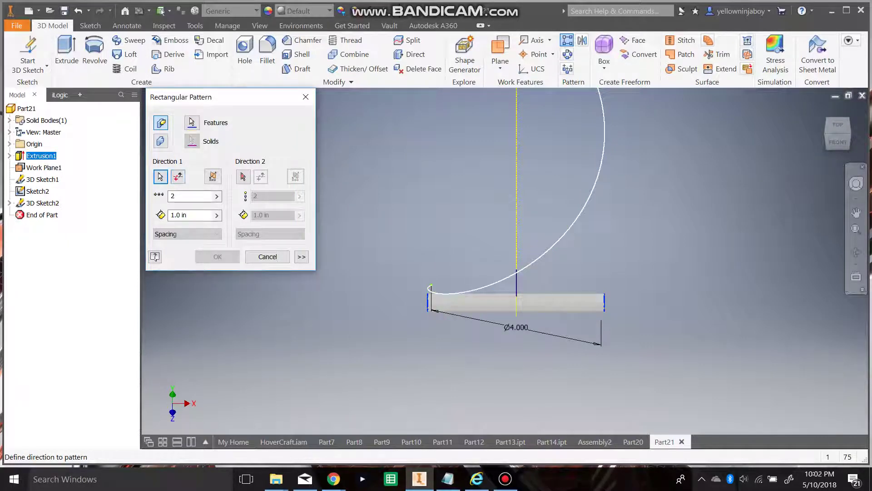
pyautogui.scroll(4, 555, 301)
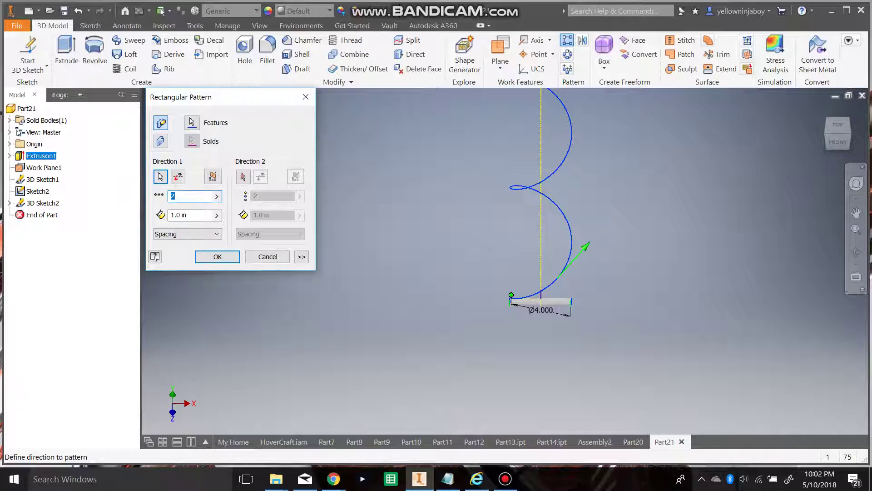
# Step: Set the first pattern direction to 30 occurrences distributed over the Curve Length
pyautogui.click(188, 234)
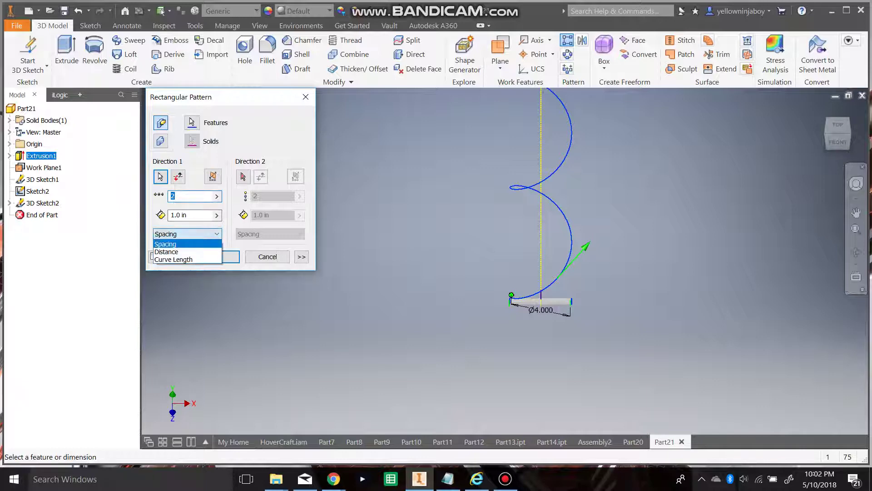
pyautogui.click(175, 196)
pyautogui.press('BackSpace')
pyautogui.write('30')
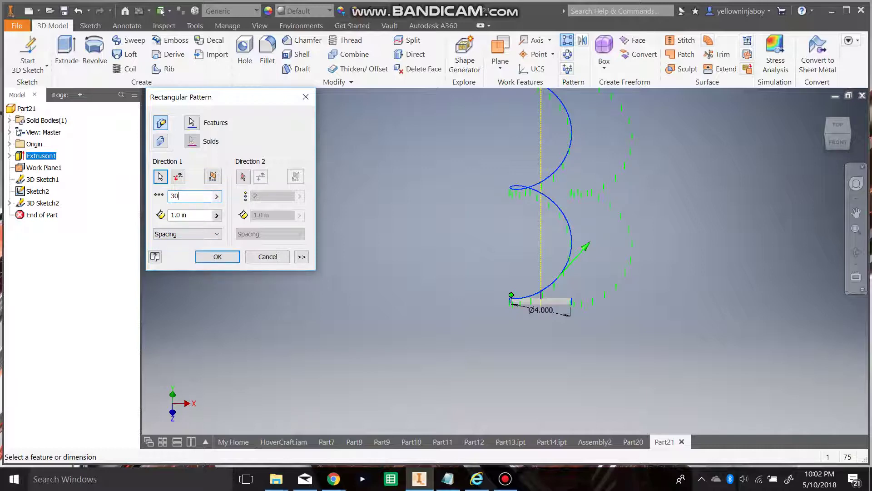
pyautogui.click(188, 234)
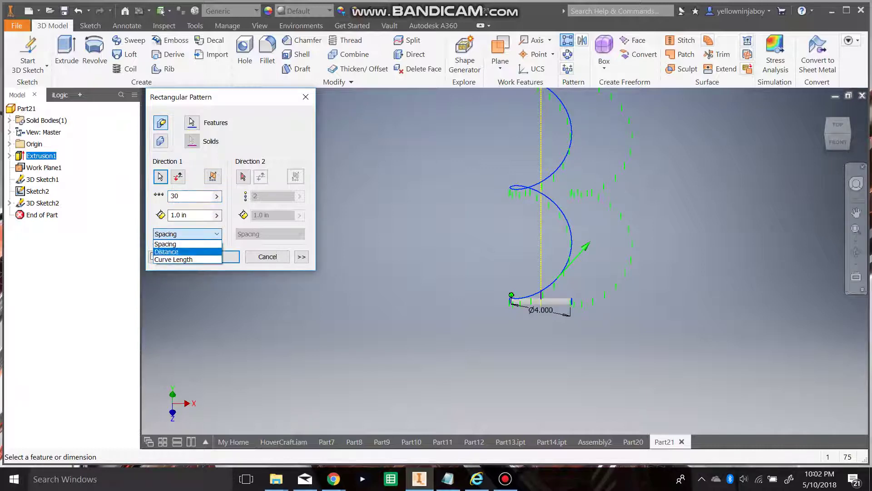
pyautogui.click(182, 259)
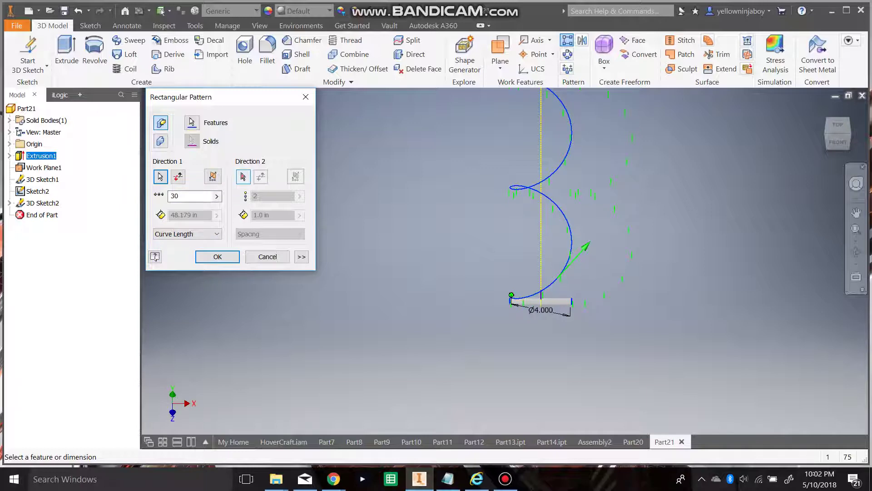
# Step: Use the helical curve as the pattern's second direction with 1 occurrence, keeping the Spacing option
pyautogui.click(243, 176)
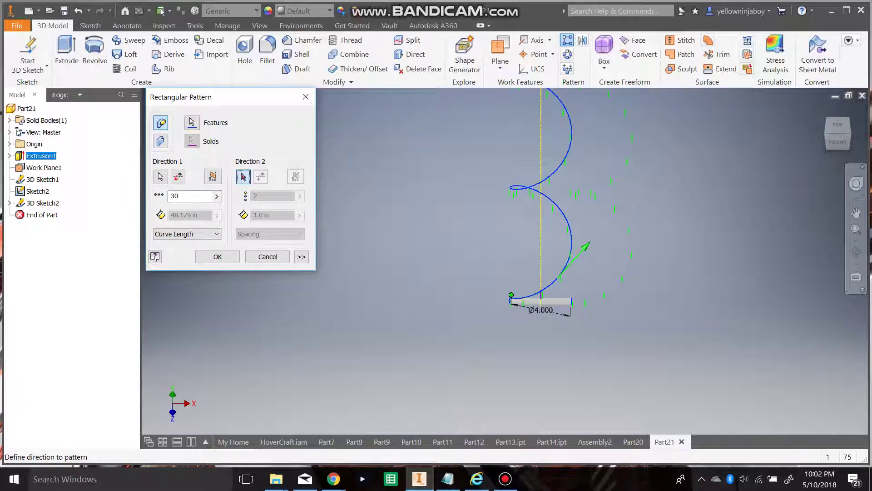
pyautogui.click(553, 200)
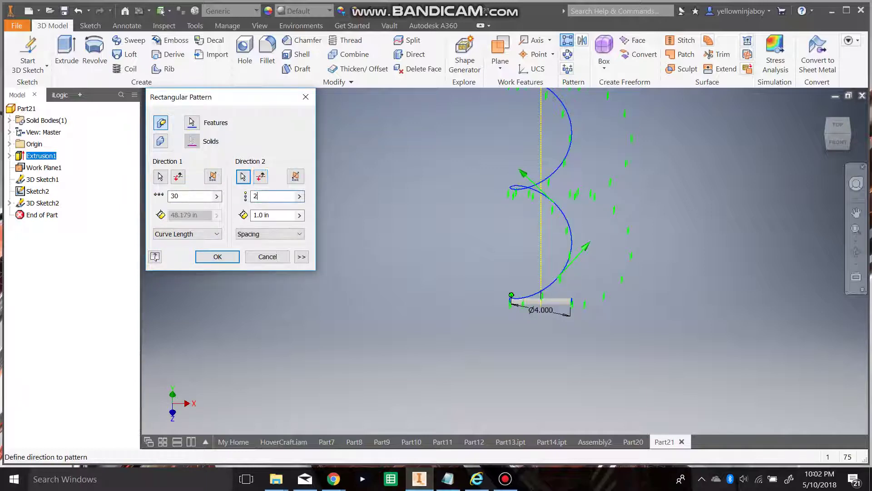
pyautogui.write('1')
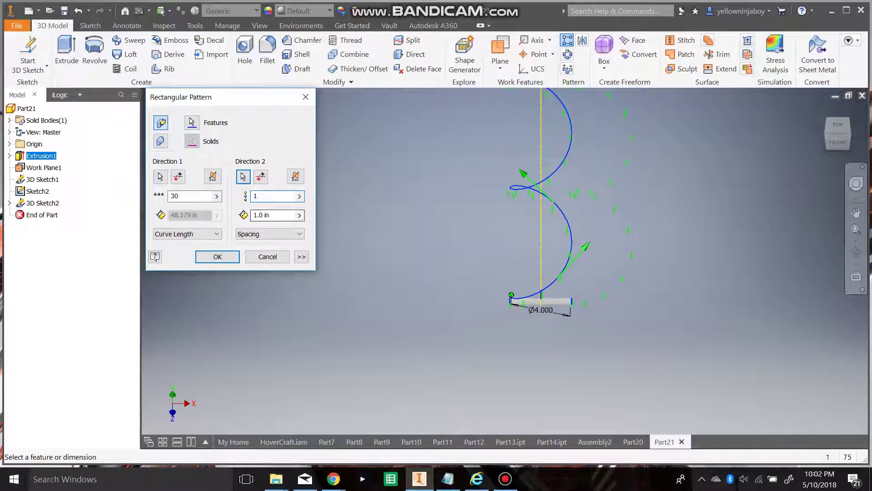
pyautogui.click(270, 233)
pyautogui.click(270, 234)
# Step: Orient the patterned rungs by Direction1, keep the Identical compute option, and create the rectangular pattern along the helix
pyautogui.click(301, 256)
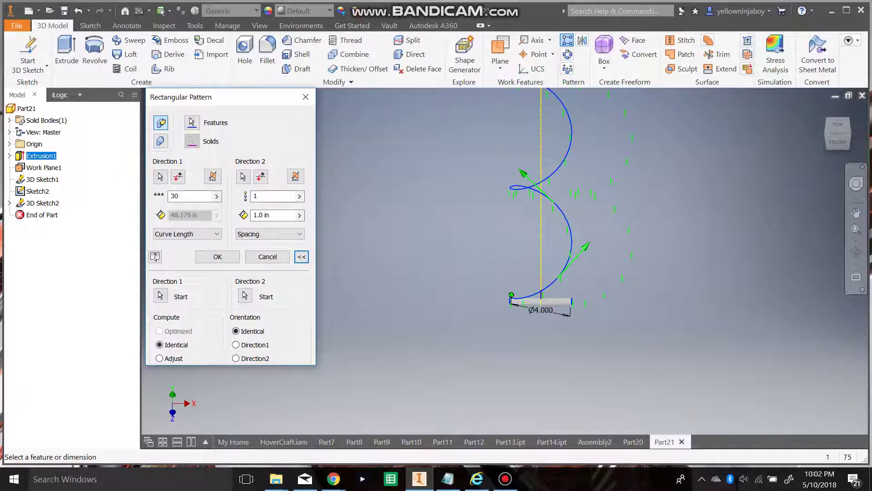
pyautogui.scroll(-3, 601, 119)
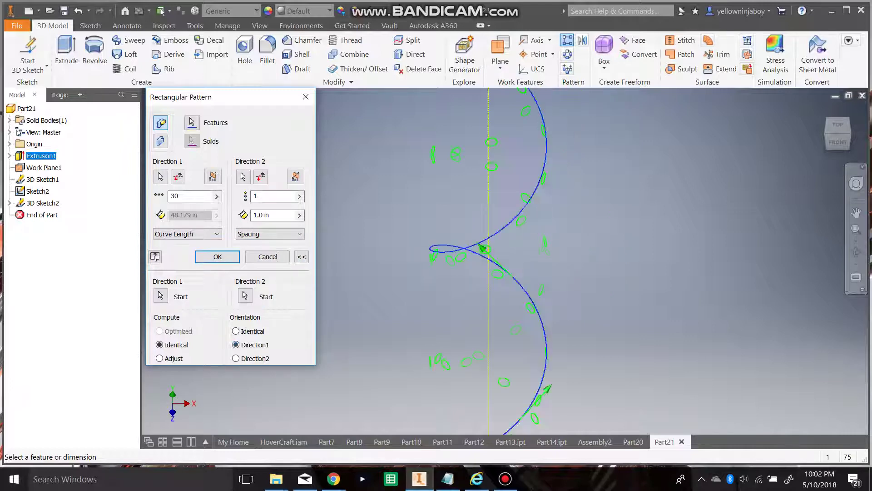
pyautogui.click(838, 129)
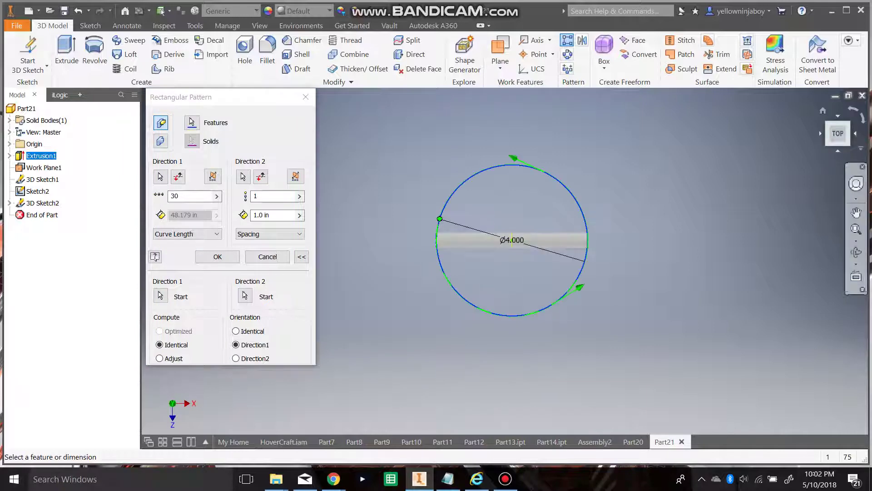
pyautogui.click(838, 151)
pyautogui.scroll(4, 495, 161)
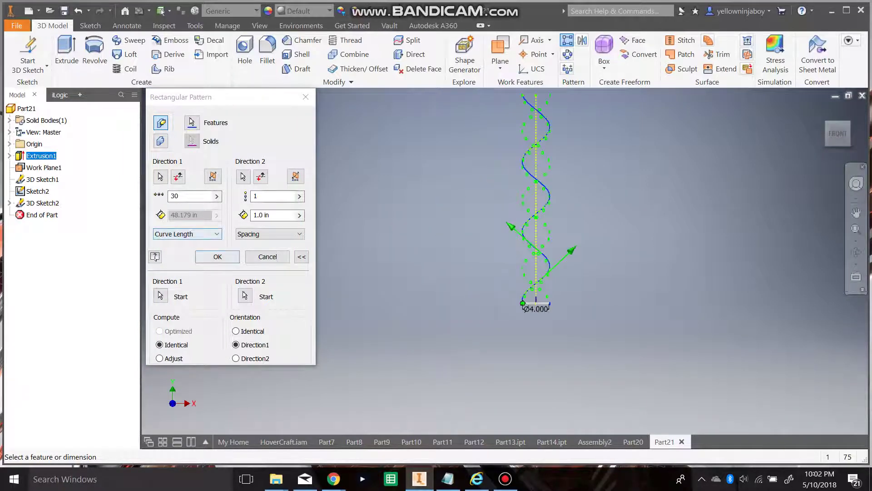
pyautogui.press('Return')
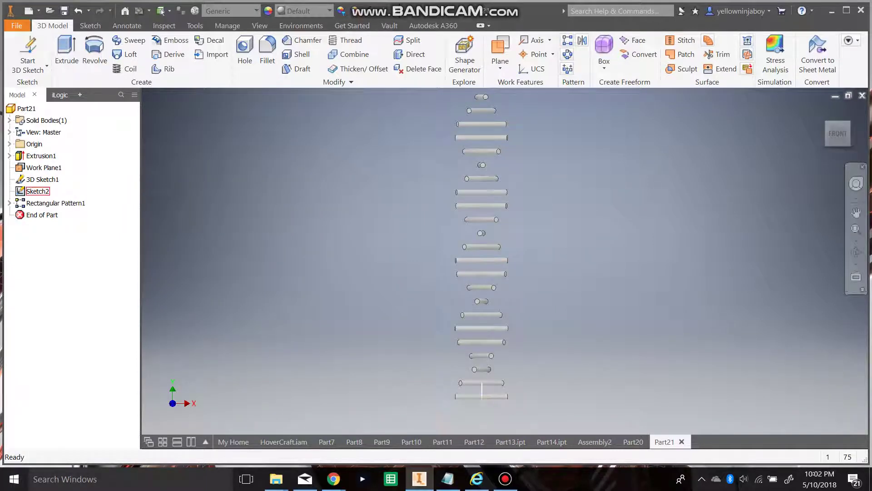
# Step: Turn off the visibility of Sketch2 and Work Plane1 in the rung part
pyautogui.rightClick(36, 191)
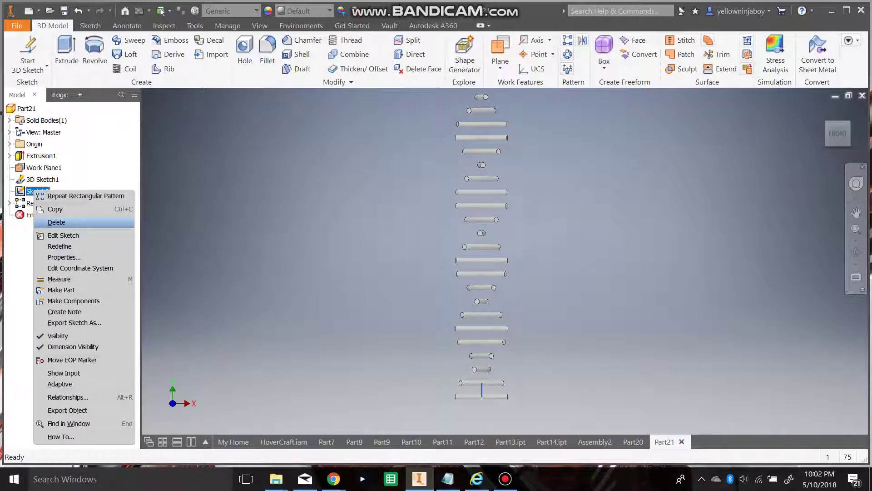
pyautogui.click(57, 336)
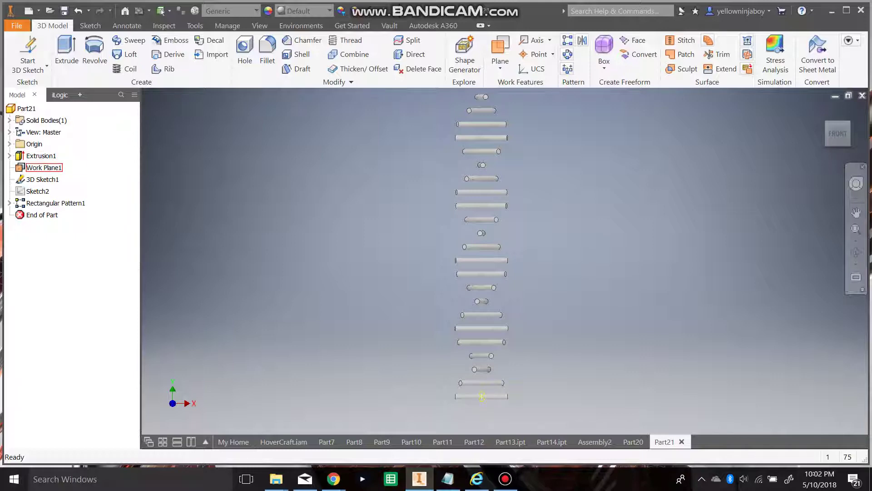
pyautogui.rightClick(44, 167)
pyautogui.click(58, 274)
# Step: Save the rung part as Part21.ipt and the double-strand part as Part20.ipt in Documents
pyautogui.click(63, 11)
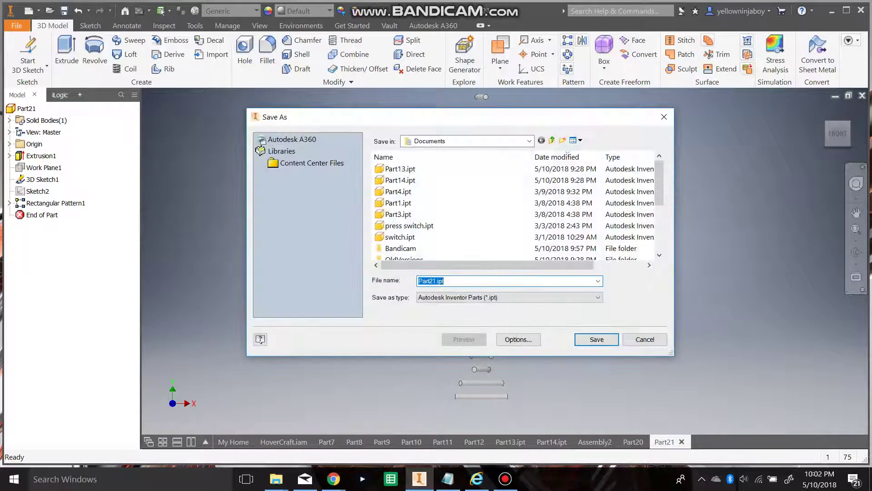
pyautogui.press('Return')
pyautogui.hotkey('ctrl', 'Tab')
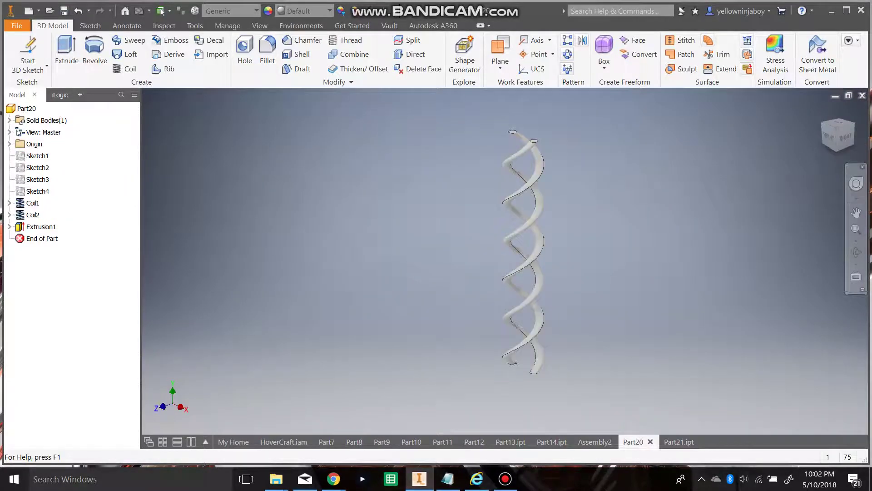
pyautogui.hotkey('ctrl', 's')
pyautogui.press('Return')
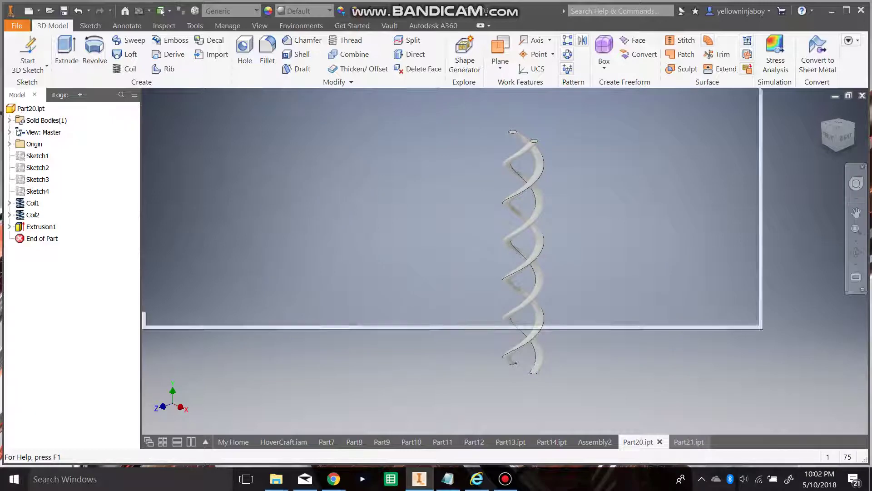
# Step: Create a new assembly file
pyautogui.hotkey('ctrl', 'Tab')
pyautogui.click(17, 25)
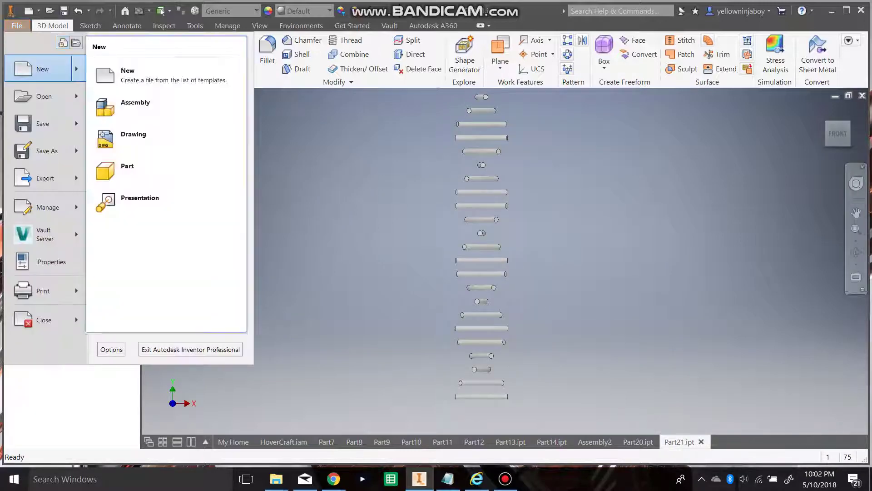
pyautogui.press('Escape')
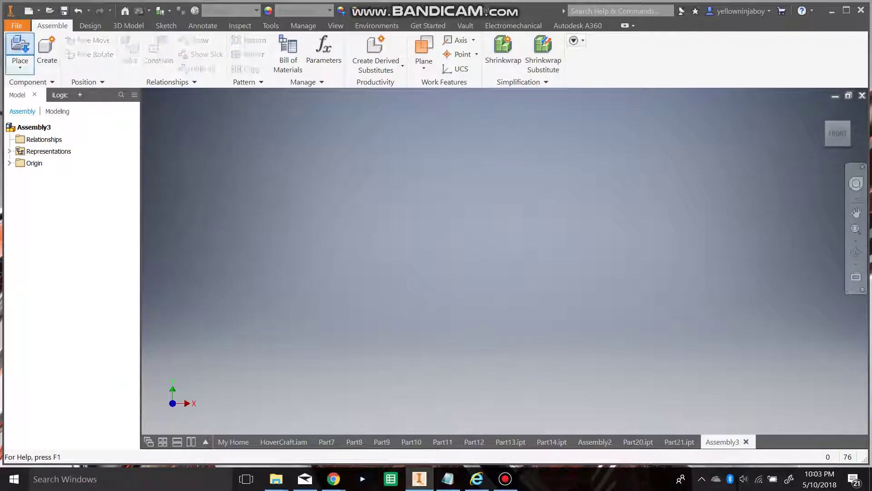
# Step: Place one instance of the rung part Part21.ipt in the assembly
pyautogui.click(19, 45)
pyautogui.doubleClick(450, 179)
pyautogui.scroll(6, 465, 187)
pyautogui.click(469, 186)
pyautogui.press('Escape')
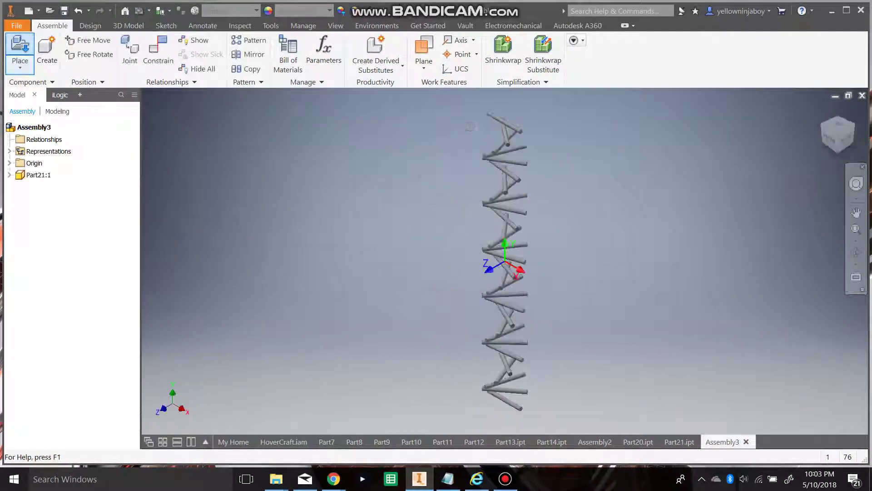
# Step: Place one instance of the double-strand part Part20.ipt beside the rungs
pyautogui.click(19, 45)
pyautogui.click(399, 168)
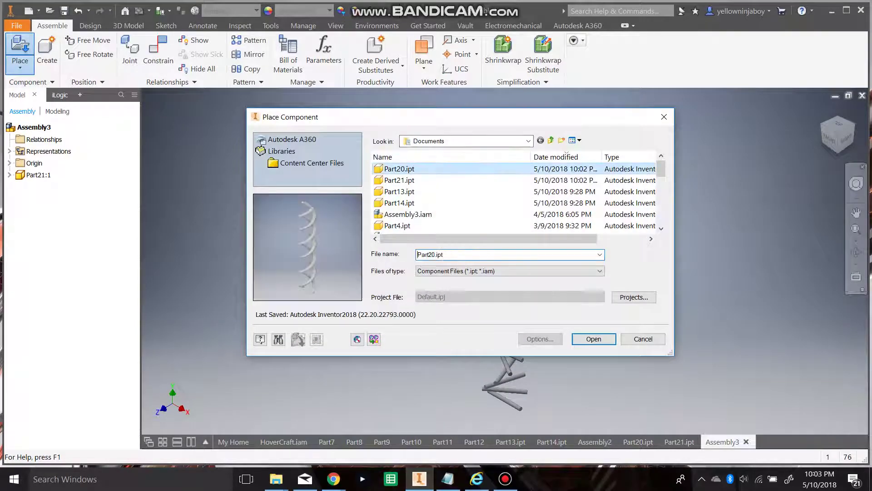
pyautogui.click(594, 339)
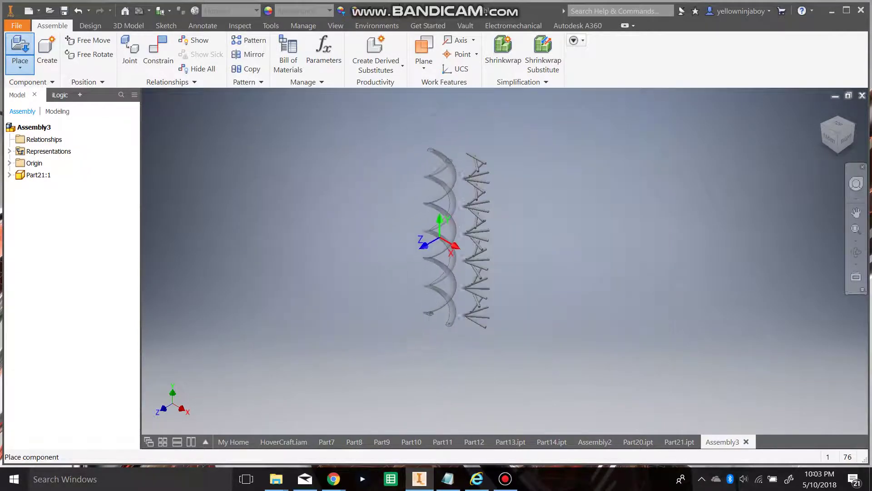
pyautogui.click(440, 236)
pyautogui.scroll(4, 424, 183)
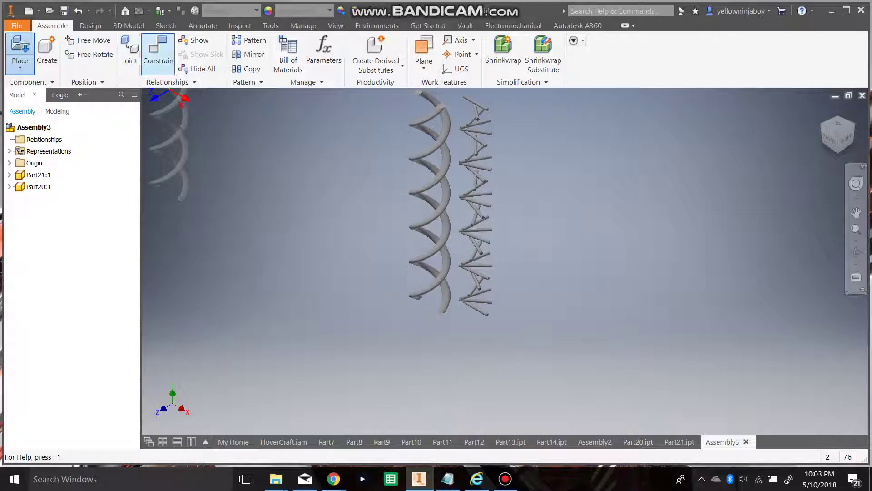
# Step: Mate the lowest rung's end face to the recess face in the strand's bottom end with a 0.000 in offset
pyautogui.click(158, 49)
pyautogui.scroll(-5, 486, 314)
pyautogui.click(495, 318)
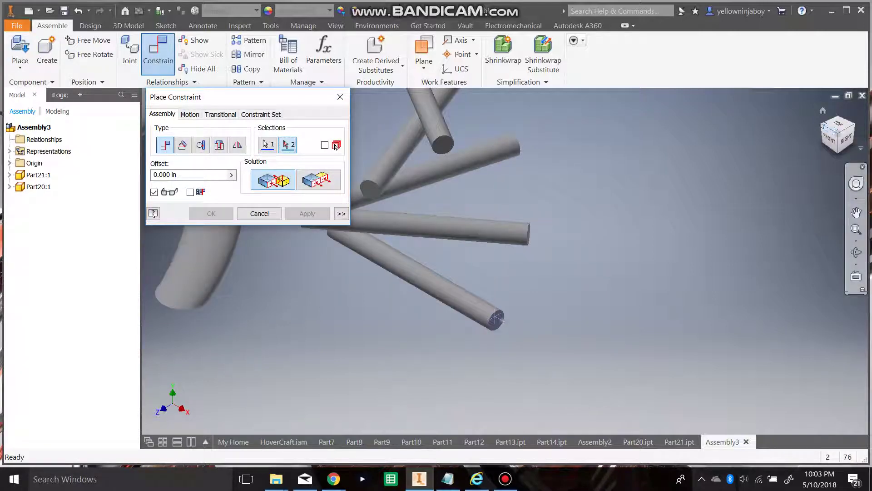
pyautogui.click(823, 125)
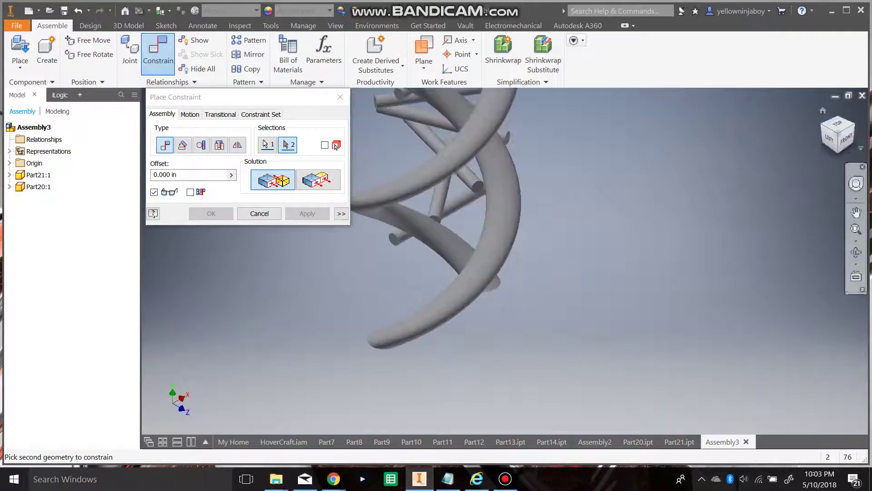
pyautogui.click(823, 142)
pyautogui.scroll(-8, 508, 293)
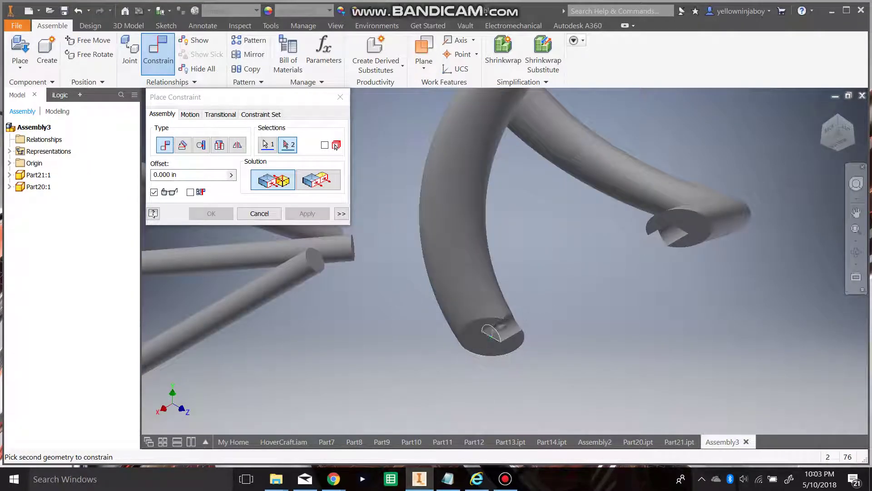
pyautogui.click(491, 336)
pyautogui.scroll(5, 555, 279)
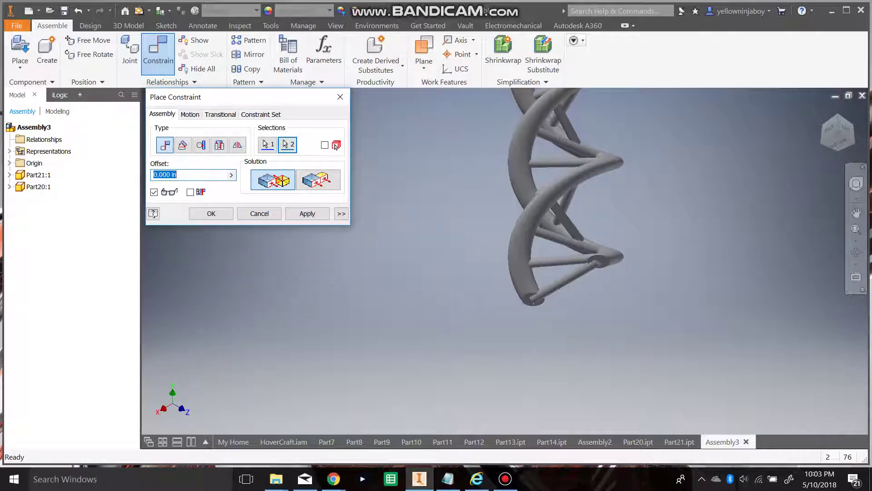
pyautogui.press('Return')
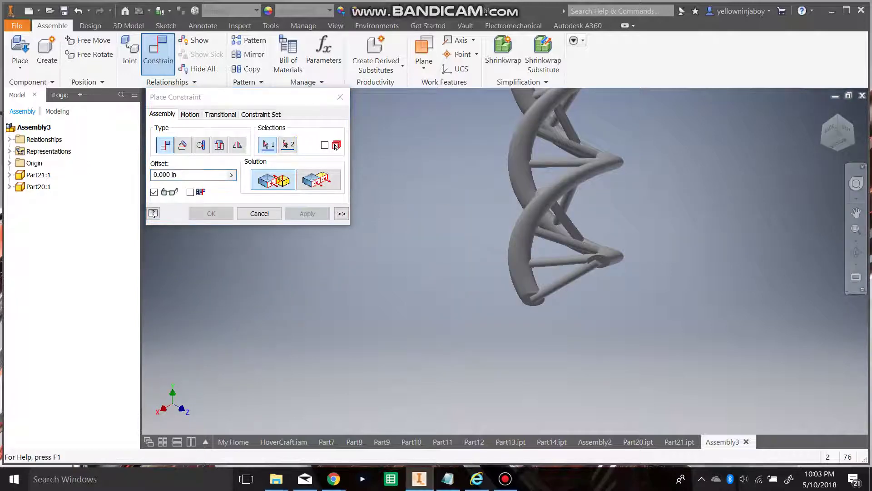
pyautogui.press('F6')
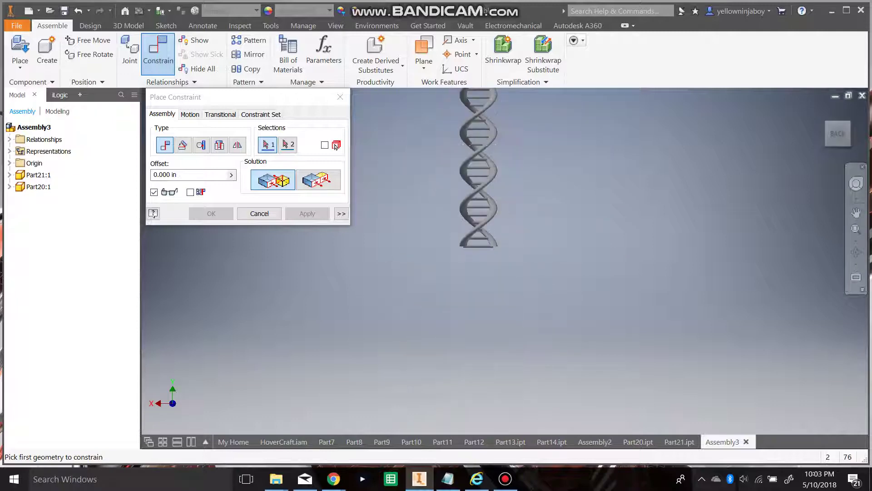
pyautogui.click(340, 97)
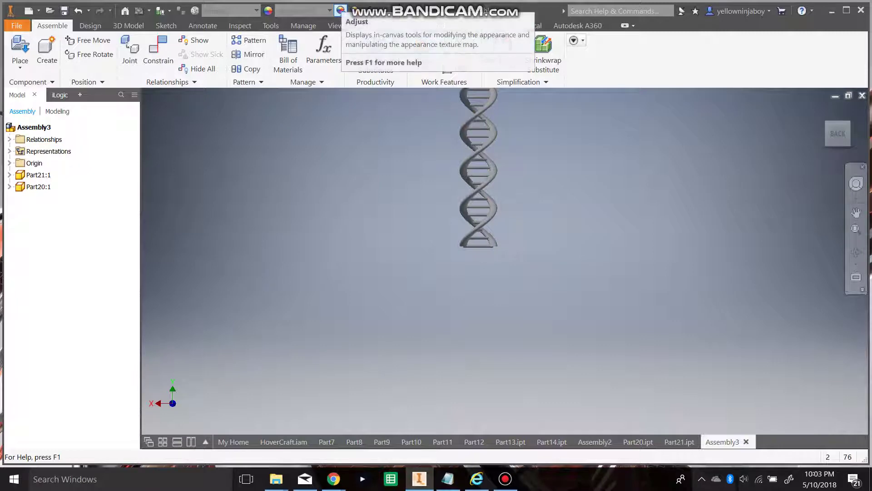
pyautogui.click(340, 10)
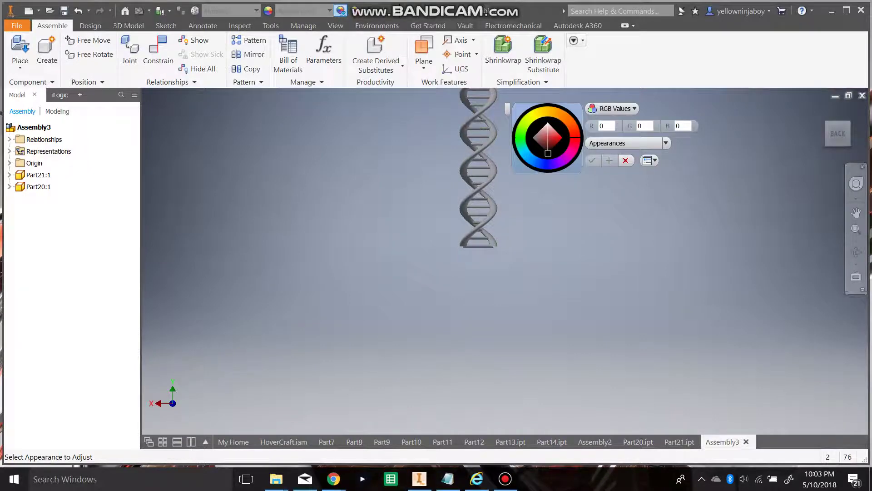
pyautogui.click(574, 134)
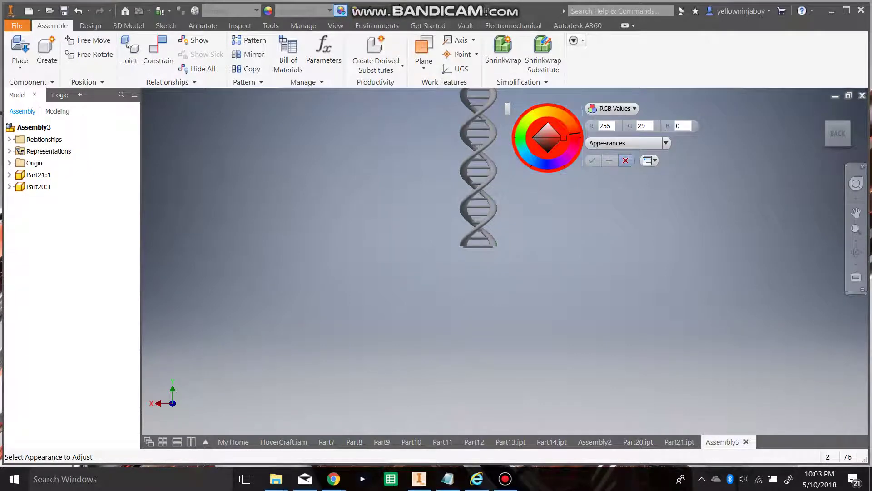
pyautogui.press('Escape')
pyautogui.scroll(3, 569, 149)
pyautogui.scroll(-5, 556, 168)
pyautogui.scroll(5, 534, 184)
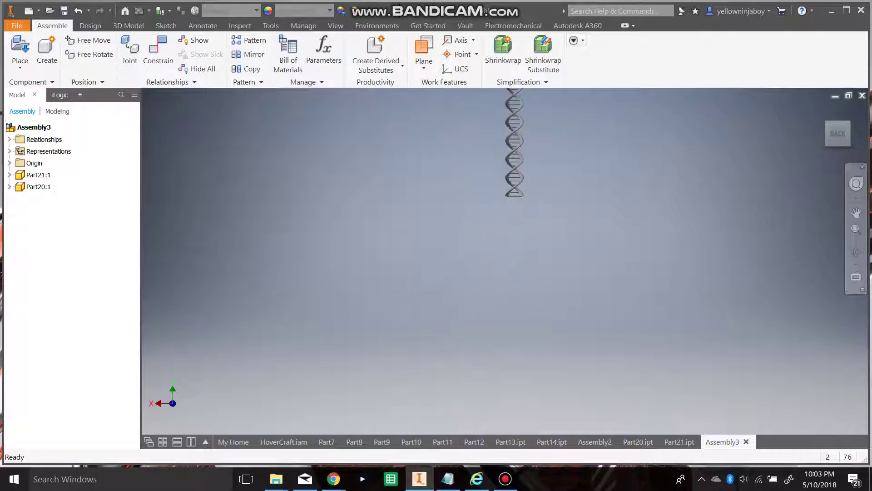
pyautogui.scroll(-5, 535, 187)
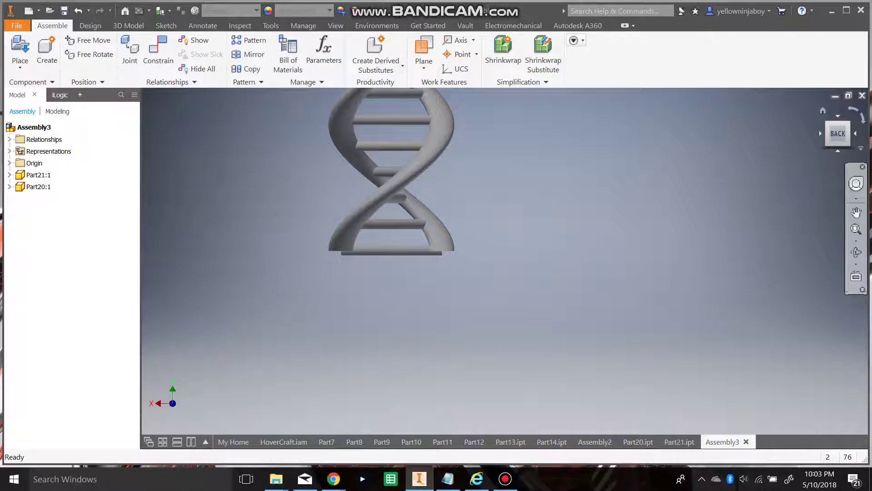
# Step: Start a 2D assembly sketch on the flat bottom end face of one strand
pyautogui.click(128, 26)
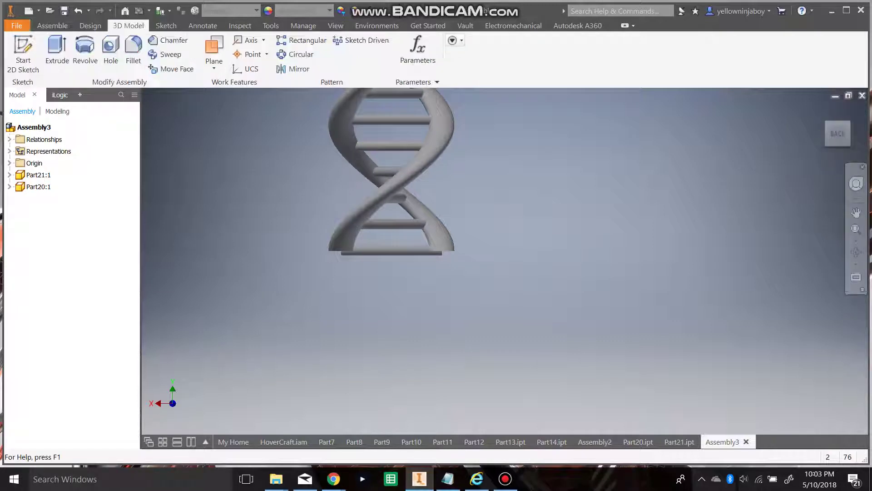
pyautogui.click(166, 25)
pyautogui.click(128, 26)
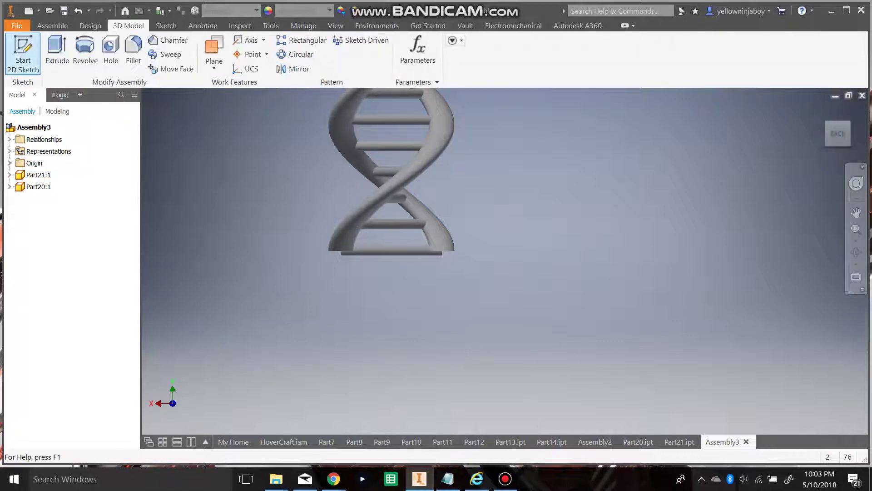
pyautogui.click(23, 54)
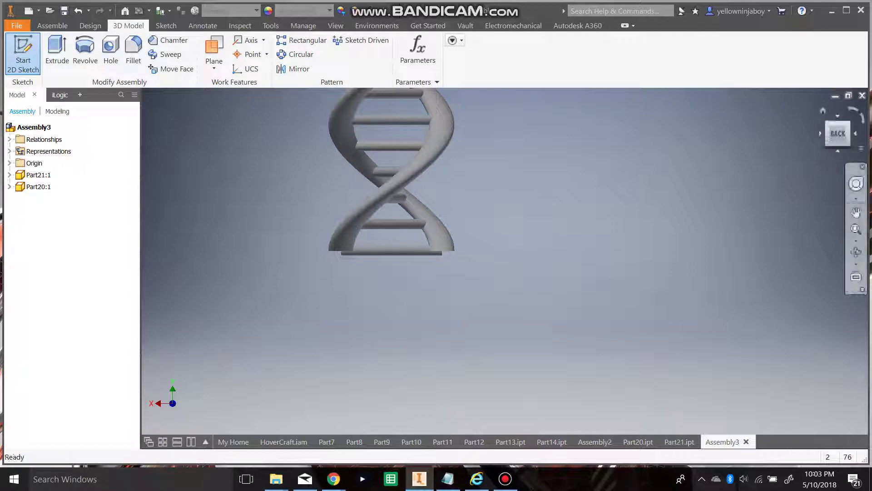
pyautogui.click(838, 152)
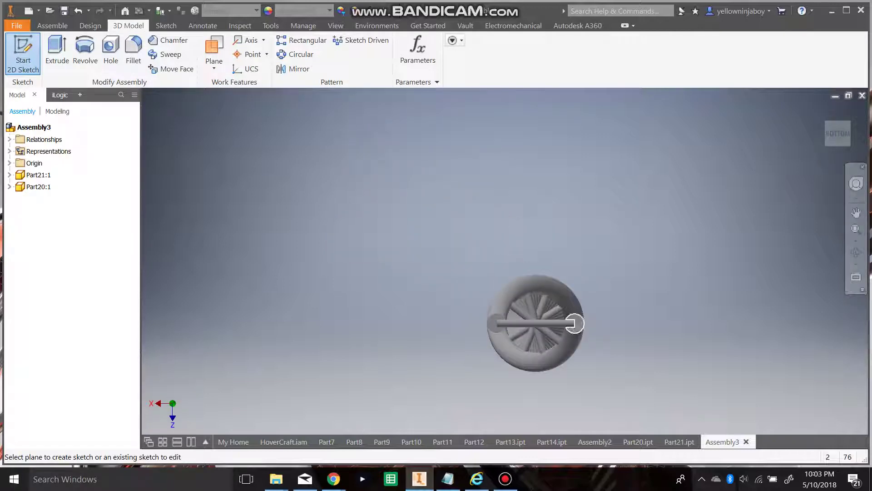
pyautogui.click(575, 323)
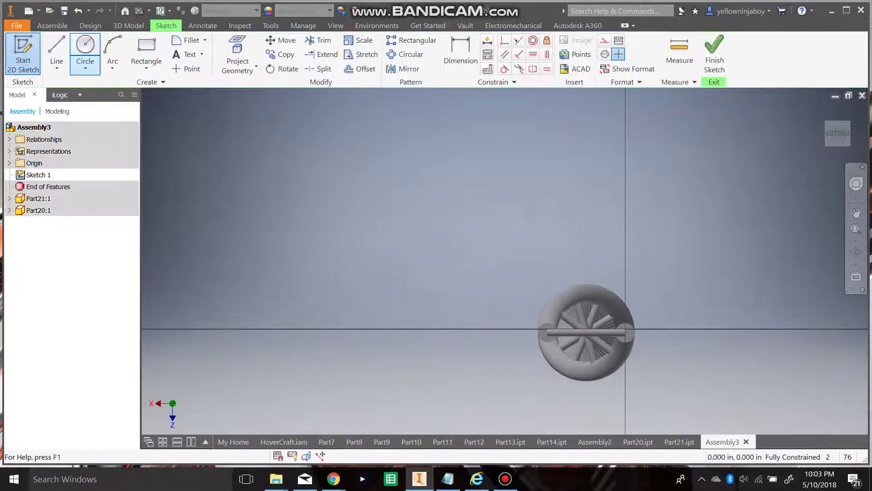
# Step: Sketch a wide rectangle across the bottom of the double helix, extending past both strands, and finish the sketch
pyautogui.click(722, 270)
pyautogui.click(433, 359)
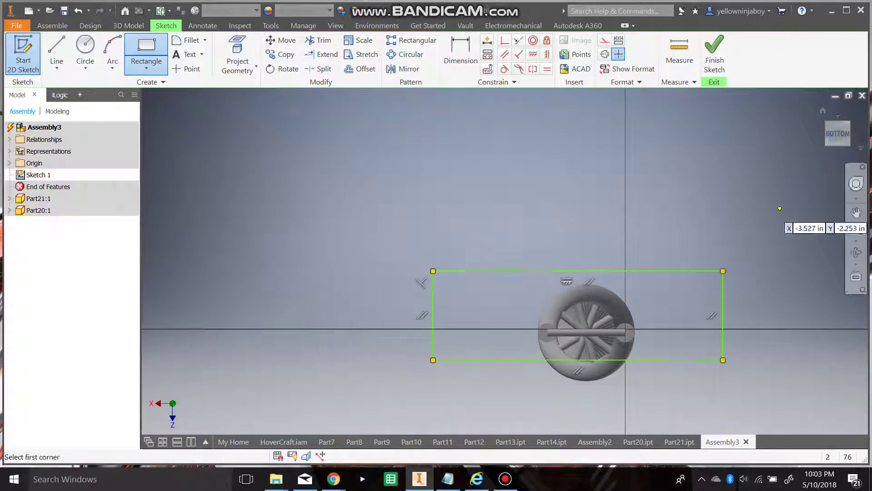
pyautogui.click(715, 51)
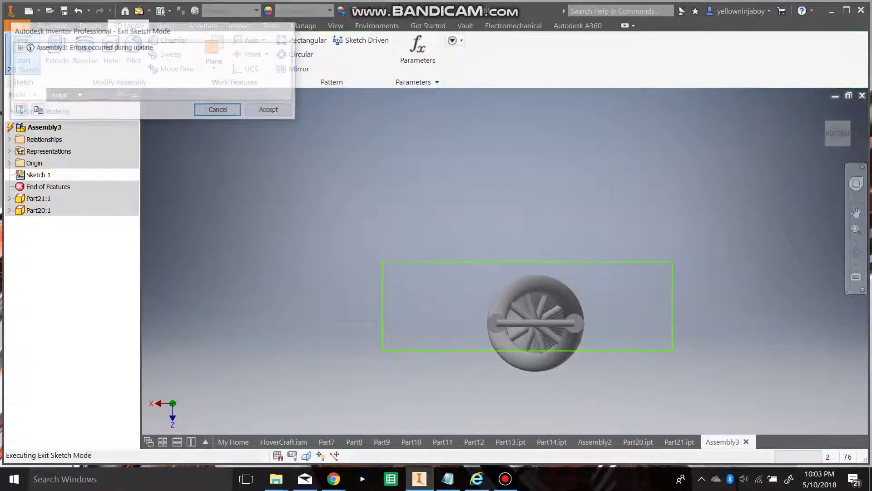
pyautogui.press('Return')
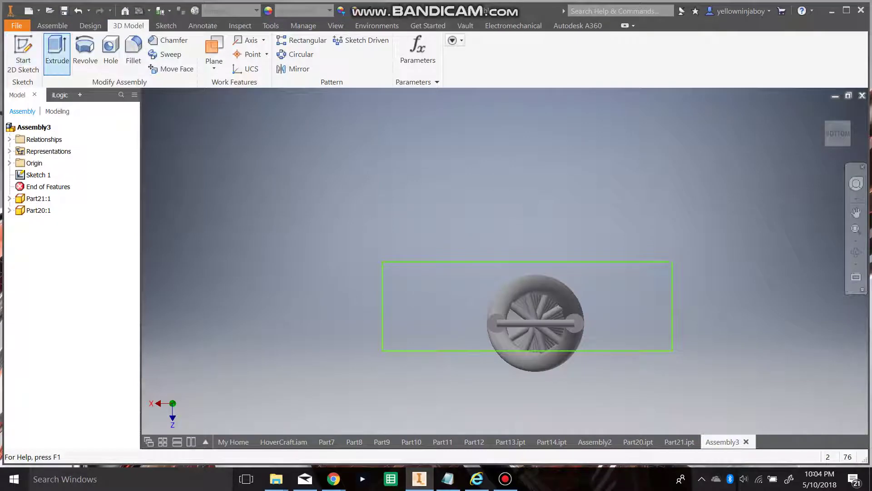
# Step: Extrude the rectangle as a symmetric cut with a distance of 1 through the bottom end of the double helix
pyautogui.click(57, 53)
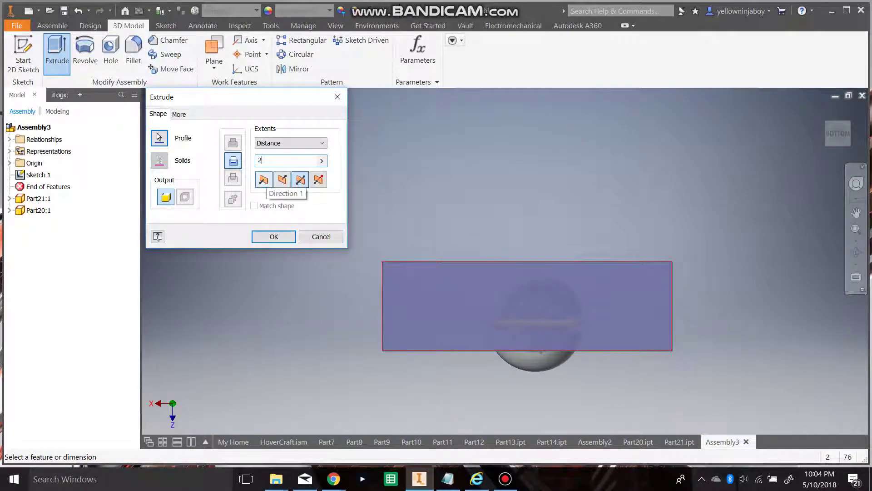
pyautogui.click(837, 123)
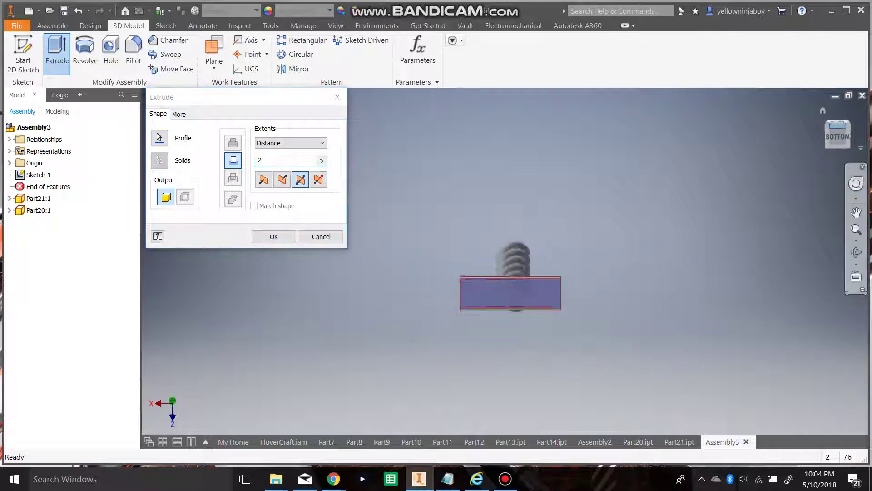
pyautogui.click(837, 125)
pyautogui.scroll(-8, 505, 284)
pyautogui.click(263, 160)
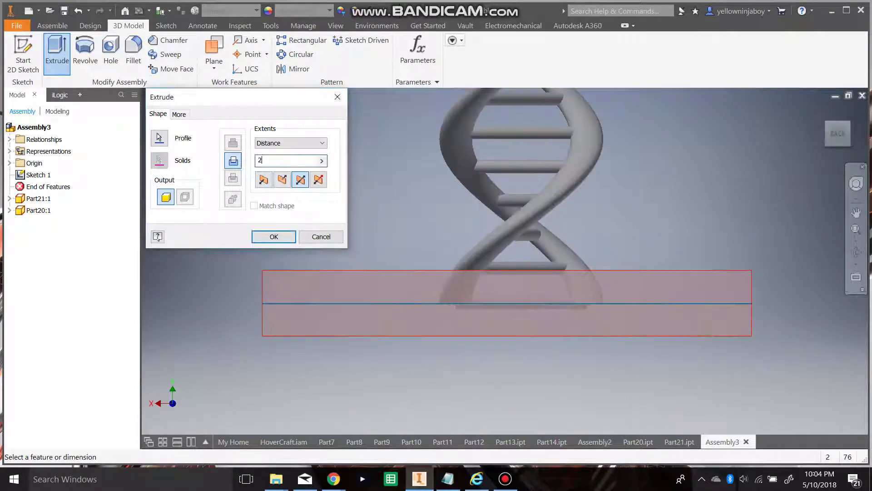
pyautogui.write('1')
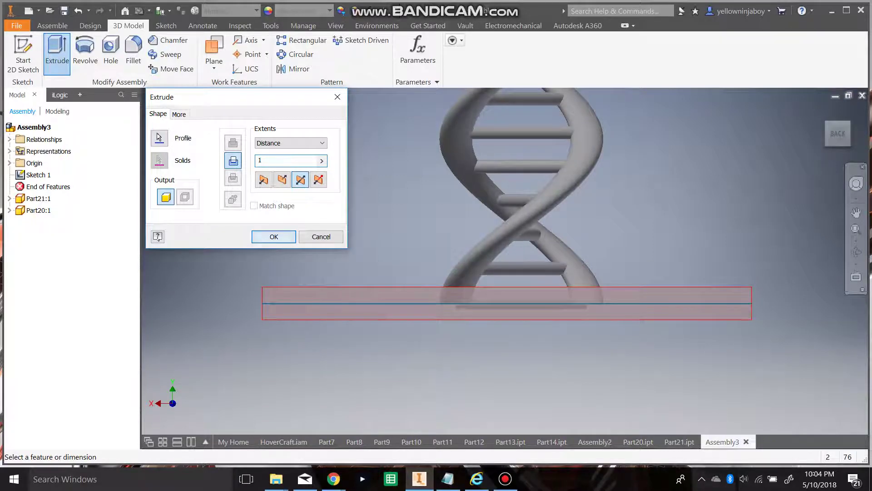
pyautogui.click(274, 236)
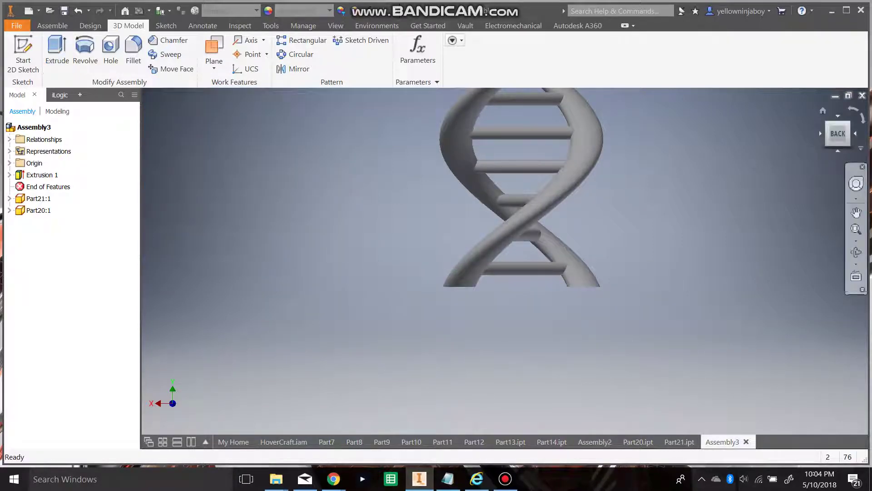
pyautogui.click(838, 150)
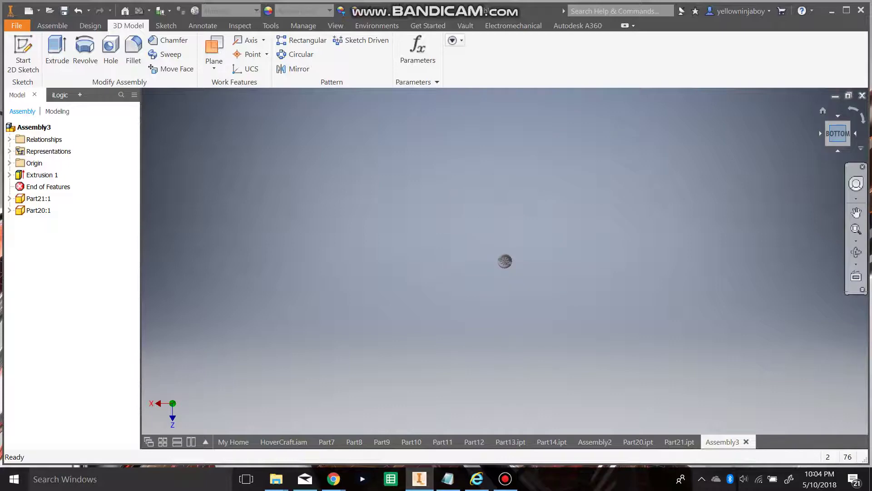
pyautogui.click(838, 116)
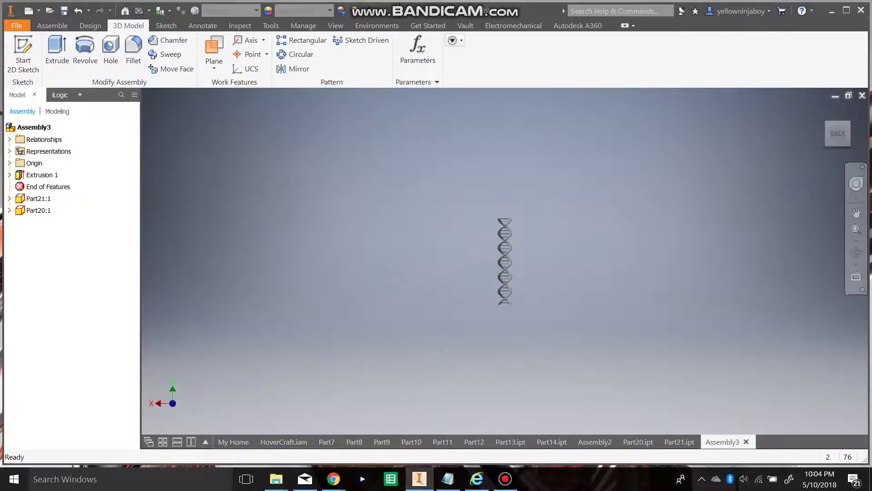
pyautogui.scroll(-3, 577, 244)
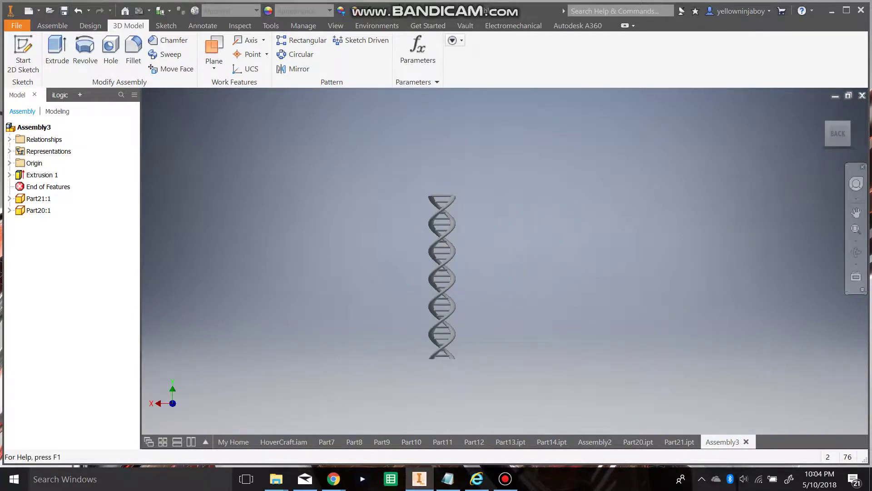